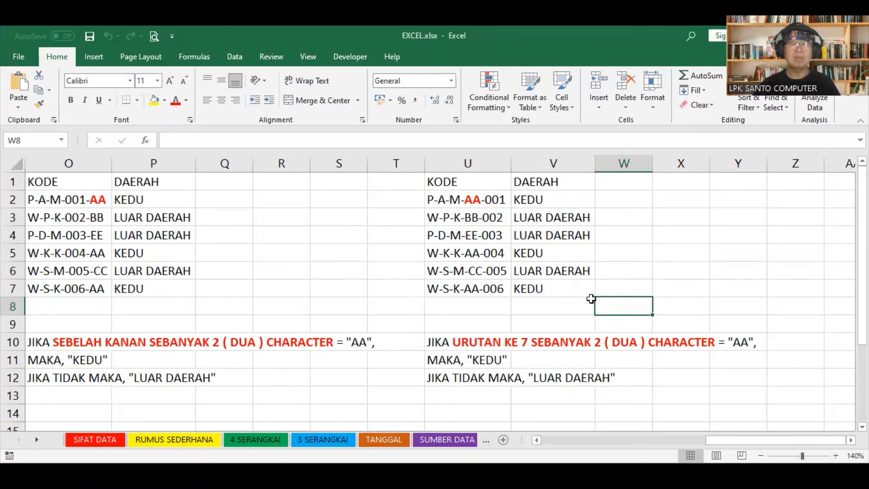
left_click(540, 306)
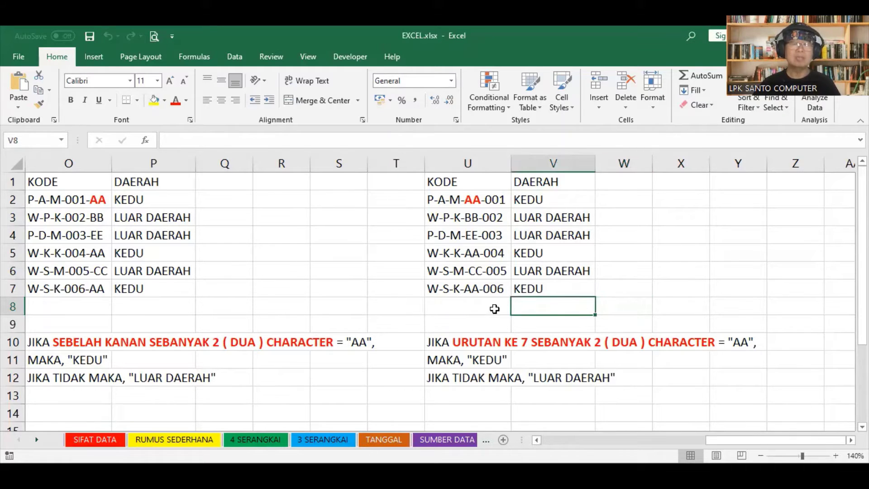
left_click(483, 307)
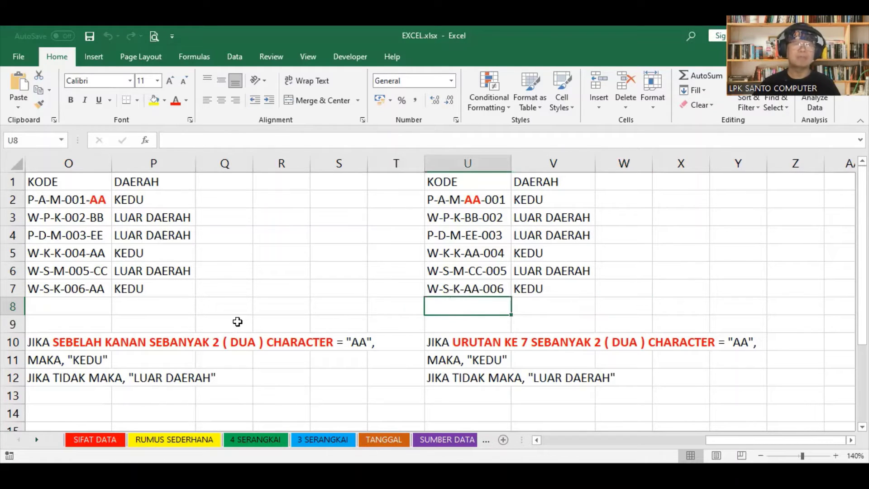
left_click(41, 311)
left_click(185, 301)
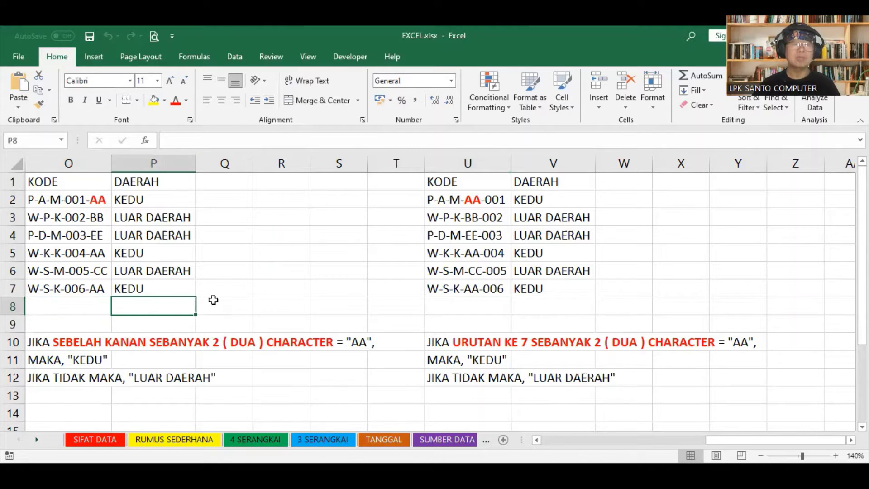
left_click(229, 299)
left_click(289, 300)
left_click(343, 300)
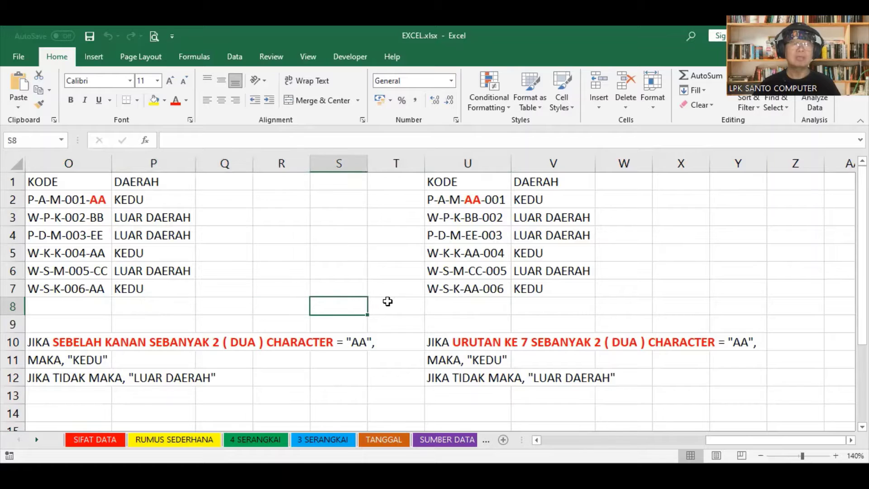
left_click(388, 300)
left_click(435, 301)
left_click(535, 297)
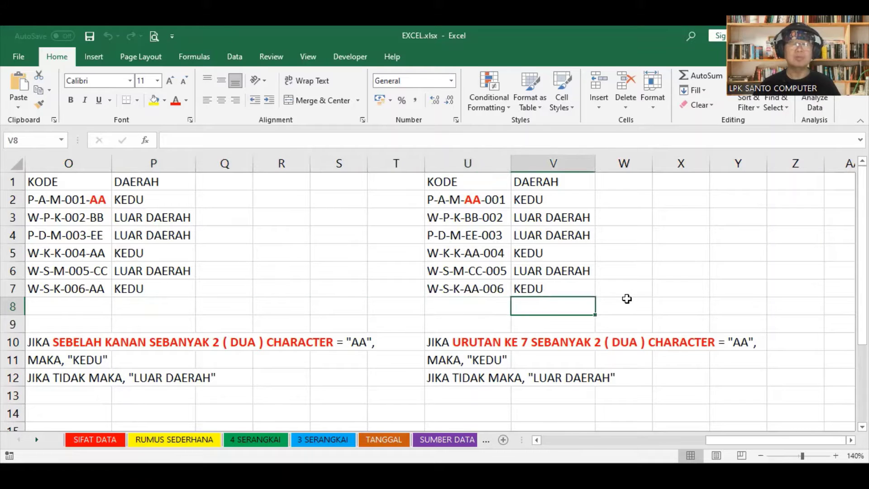
left_click(626, 298)
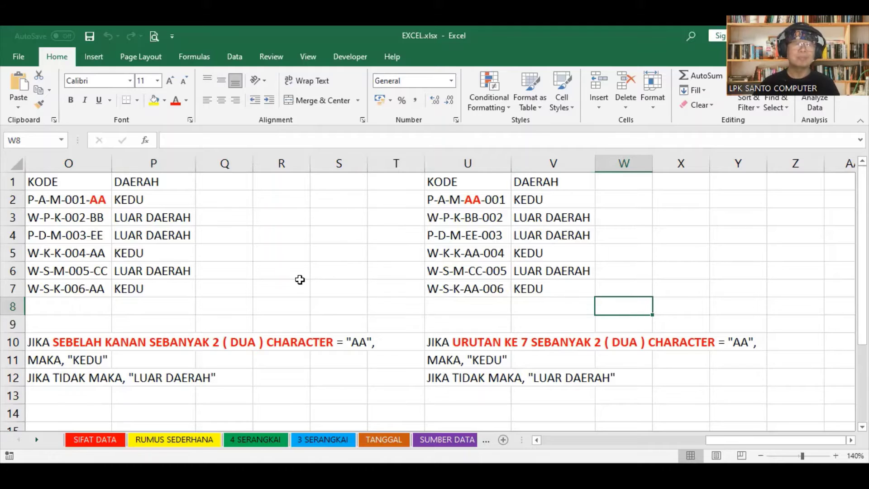
left_click(229, 181)
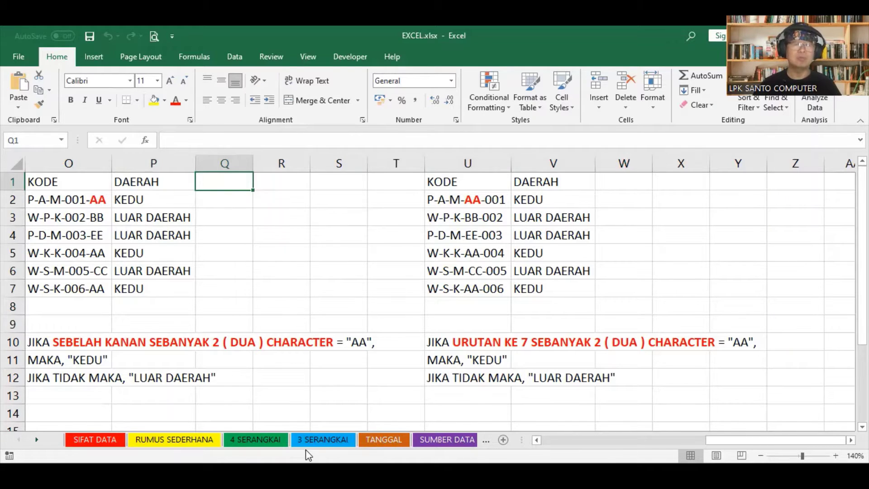
- Review the worksheets from SIFAT DATA through VLOOKUP in order, including the row 11 formulas on the 4 SERANGKAI sheet
left_click(102, 438)
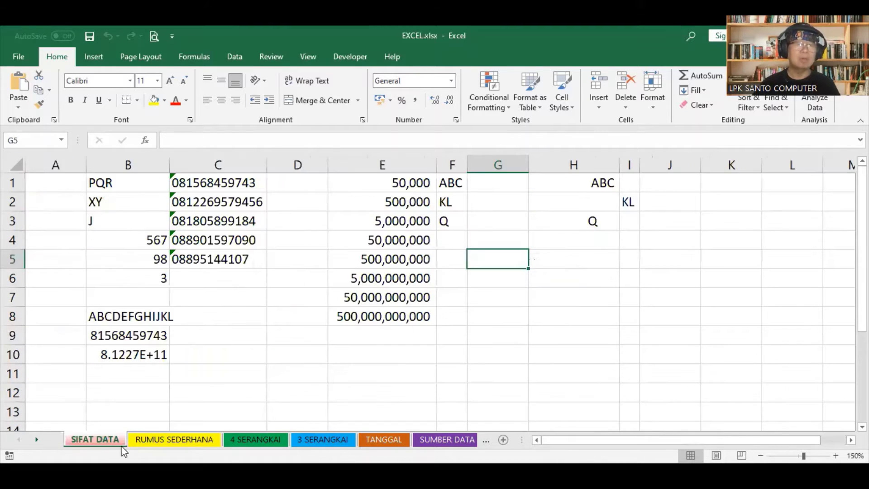
left_click(176, 440)
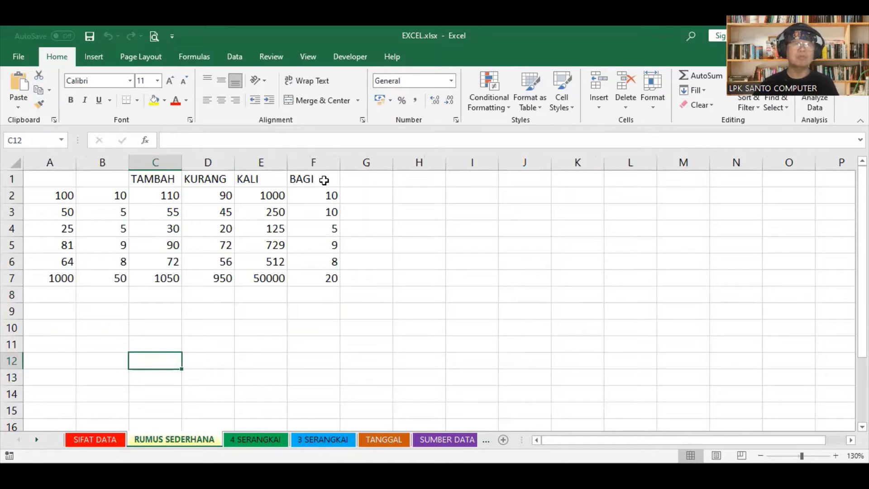
left_click(266, 440)
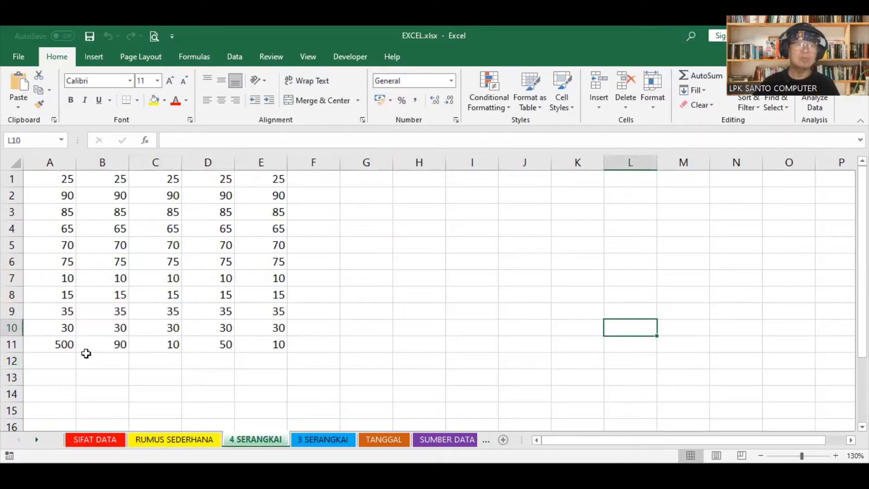
left_click(64, 344)
left_click(115, 345)
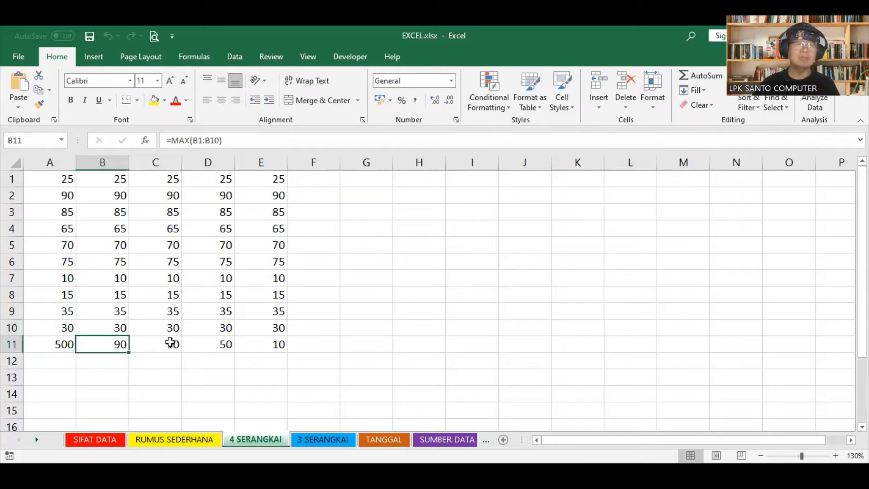
left_click(168, 344)
left_click(223, 344)
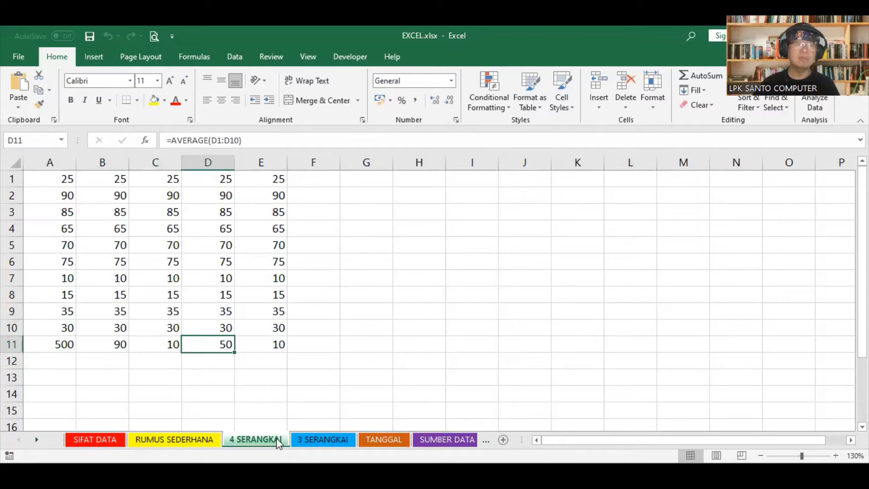
left_click(321, 441)
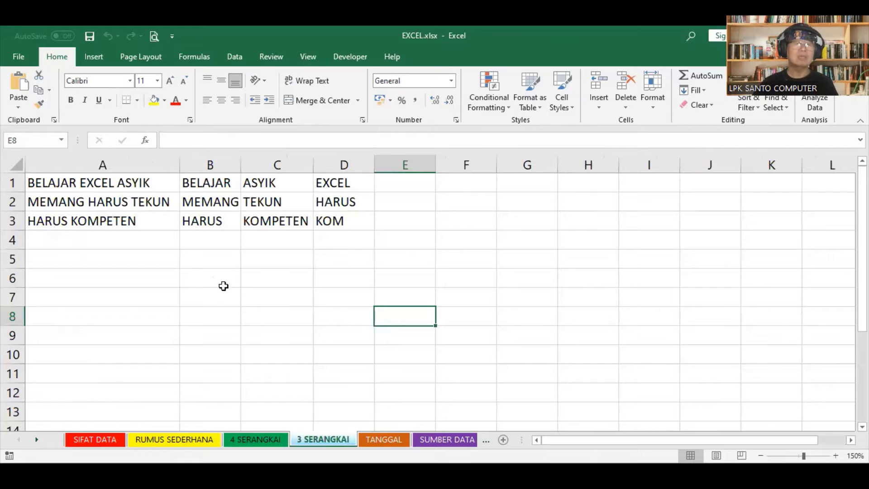
left_click(384, 440)
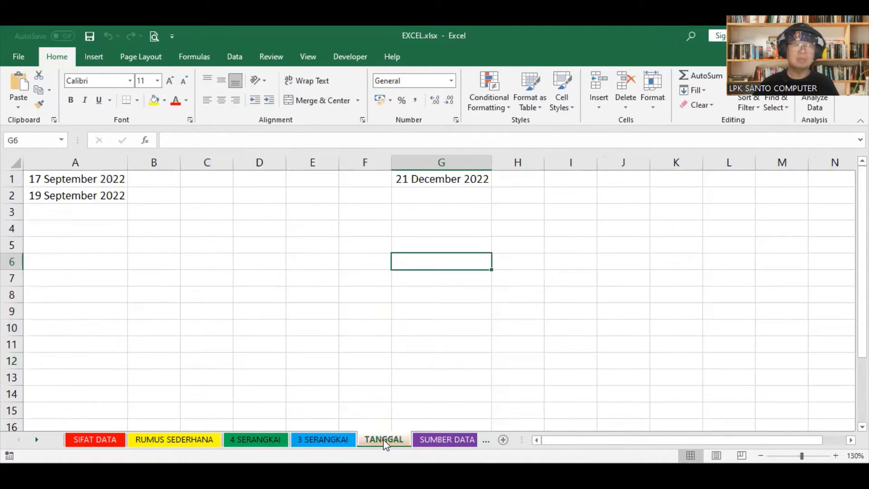
left_click(433, 441)
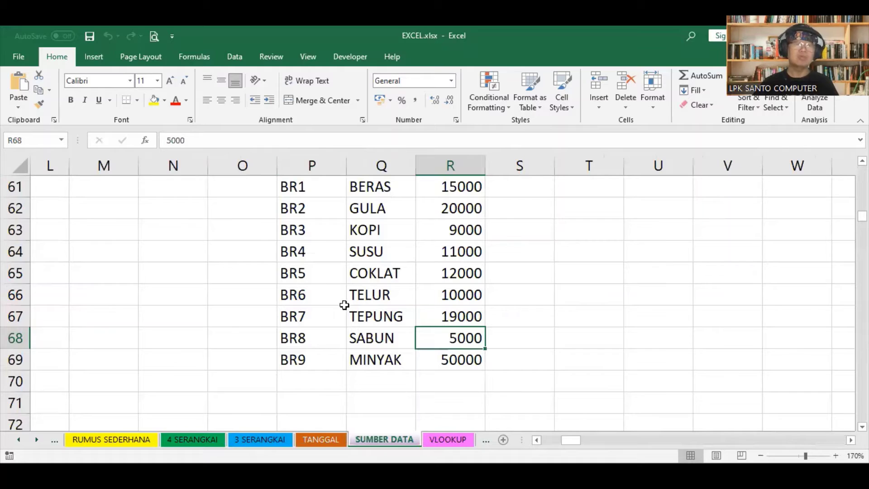
left_click(446, 439)
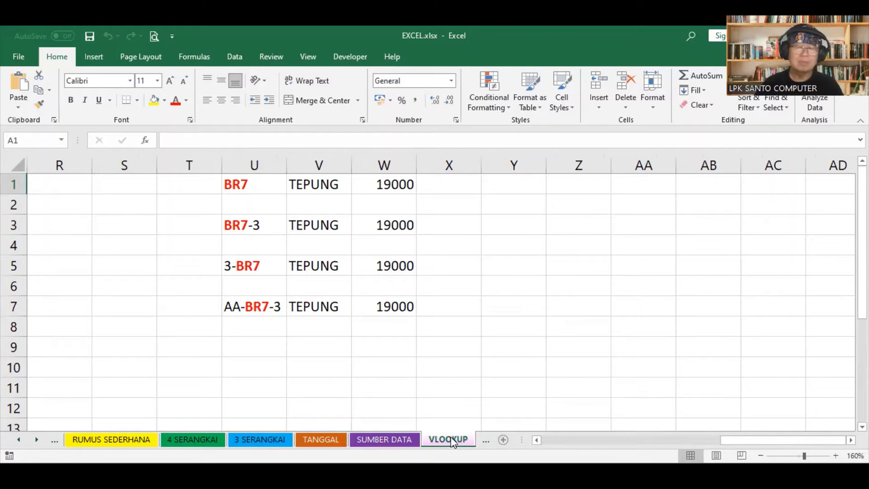
right_click(451, 443)
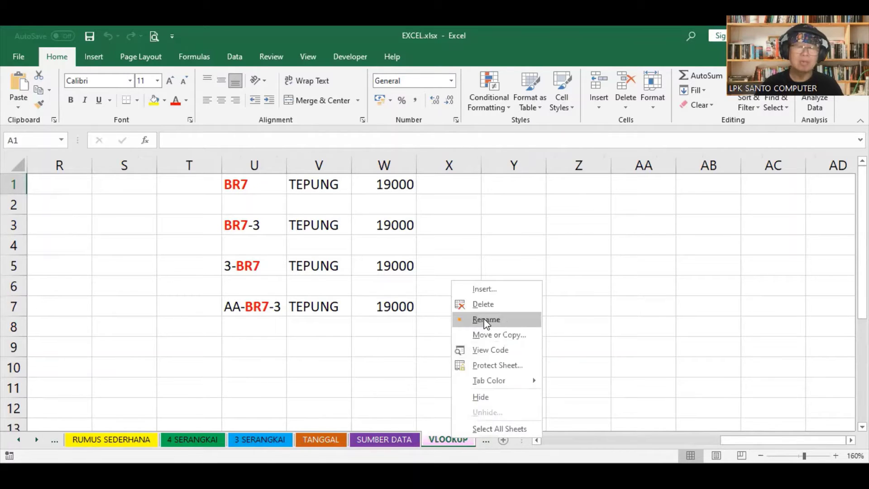
left_click(485, 320)
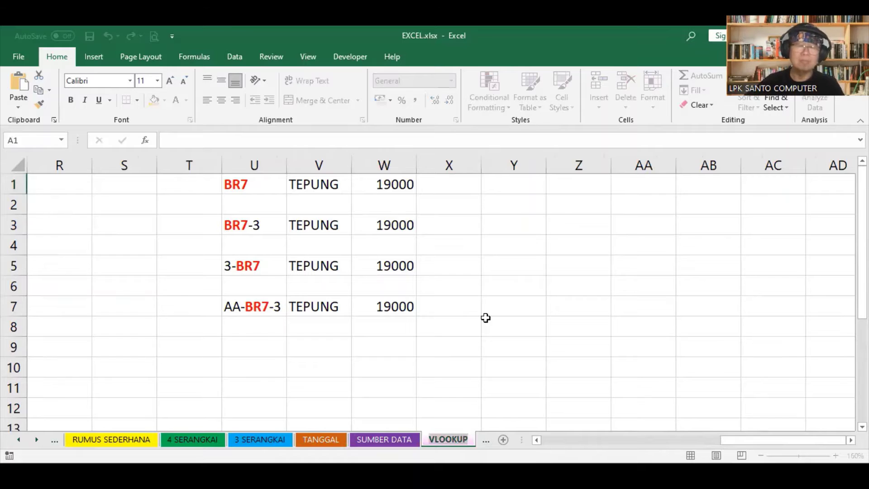
key("Return")
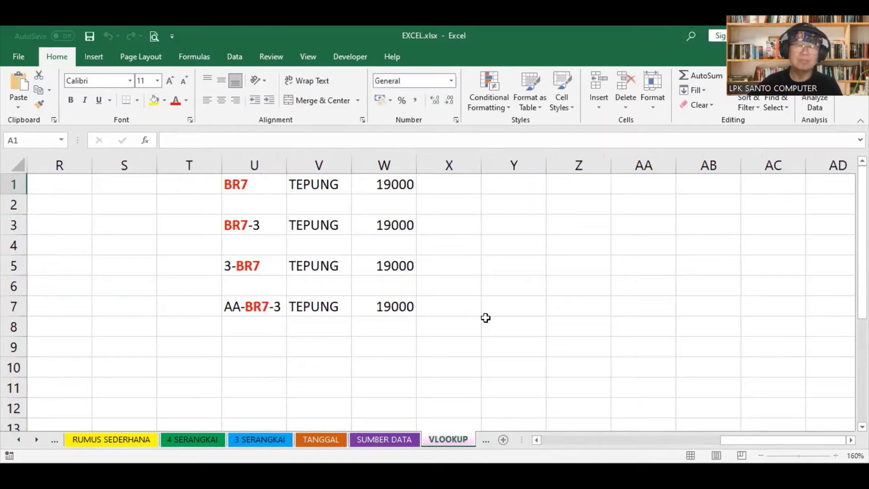
- Insert a new blank worksheet directly before the VLOOKUP sheet
right_click(445, 442)
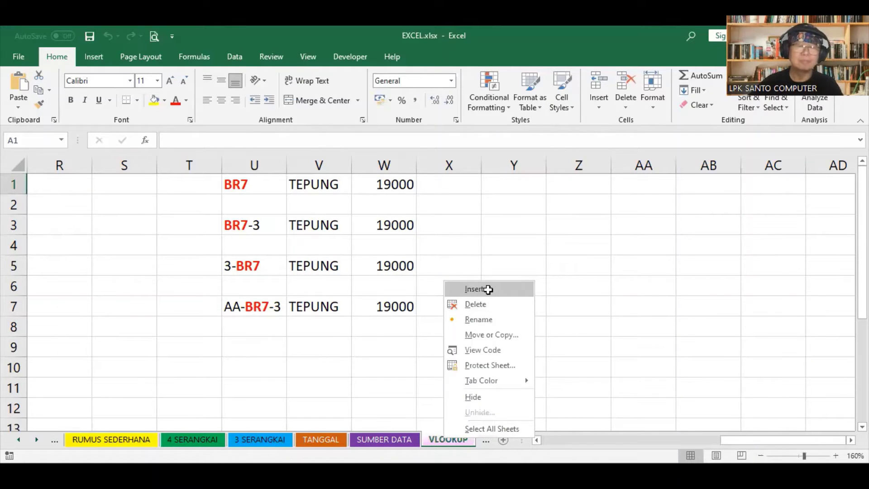
left_click(473, 289)
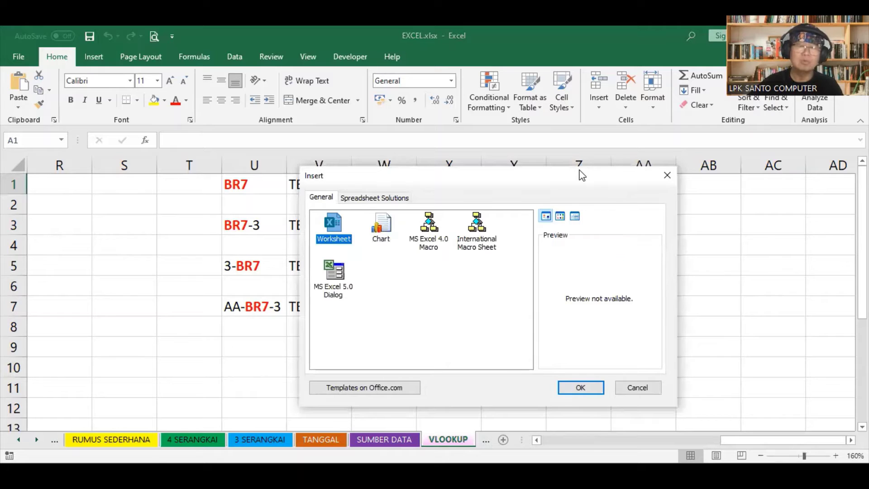
left_click_drag(582, 175, 392, 160)
left_click(391, 373)
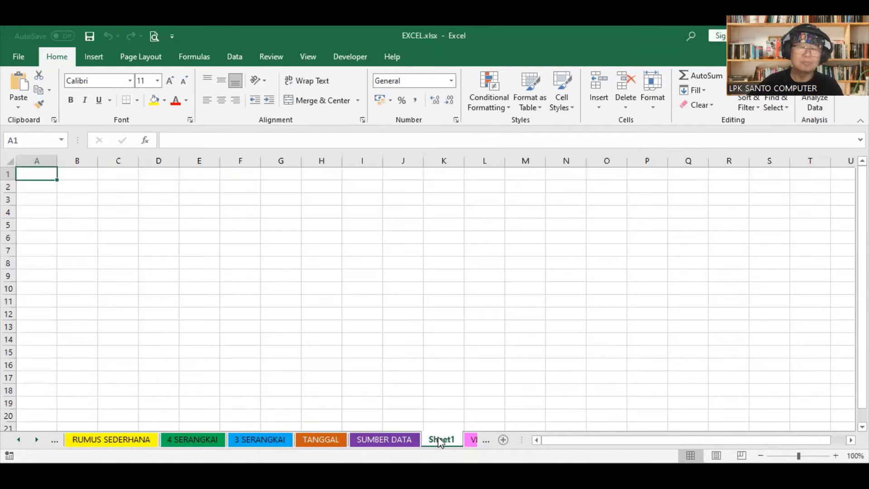
- Try to rename the newly inserted sheet as VLOOKUP
right_click(439, 442)
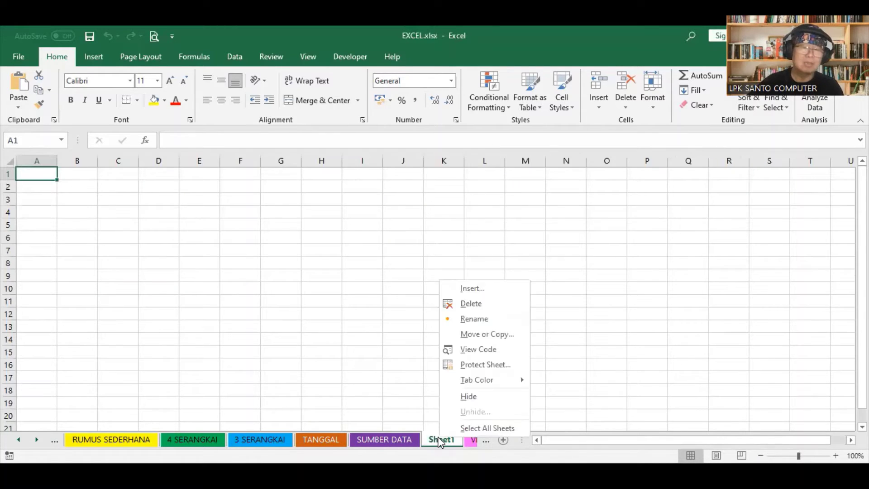
left_click(473, 318)
type("V")
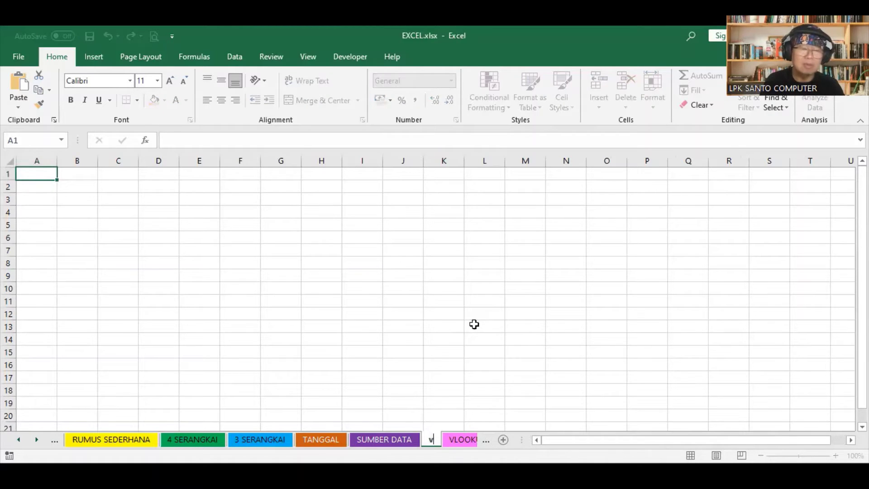
key("BackSpace")
type("VLOOKUP")
key("Return")
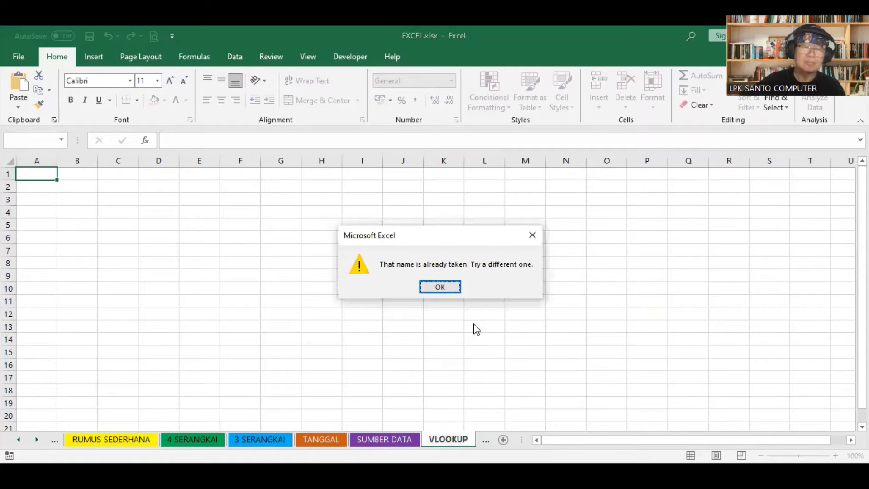
key("Return")
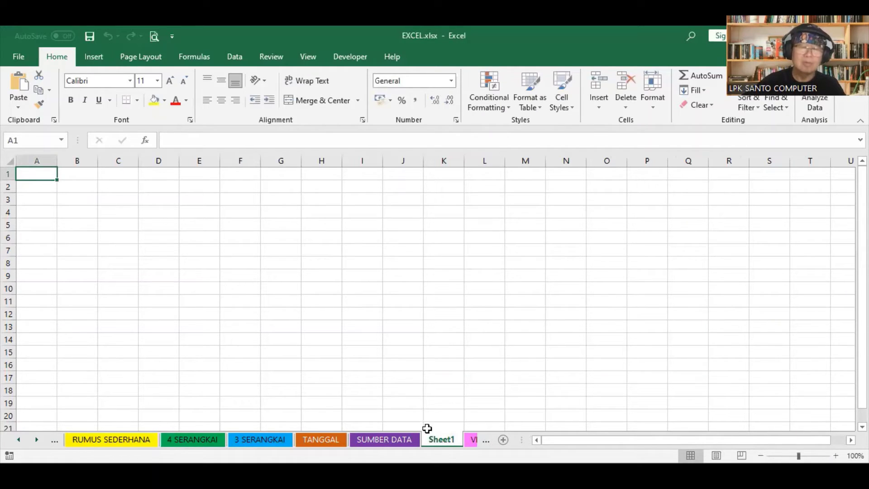
- Rename the newly inserted sheet as HLOOKUP
right_click(449, 441)
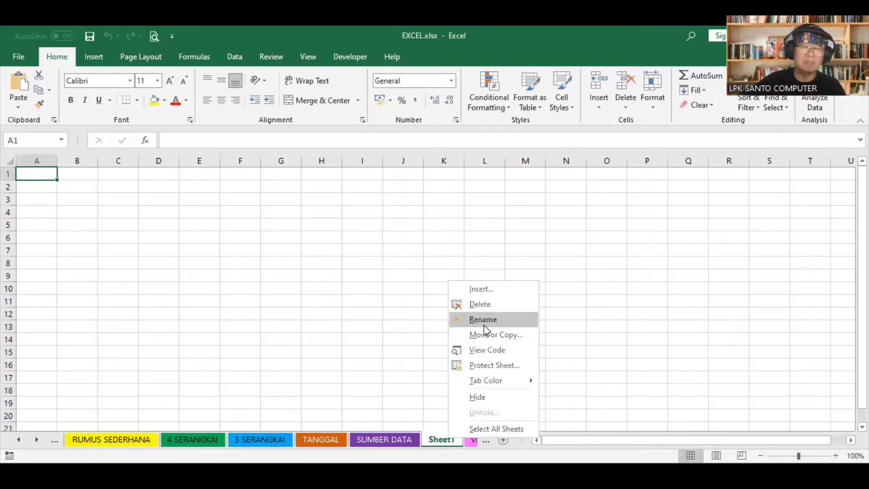
left_click(483, 324)
type("HLOOKUP")
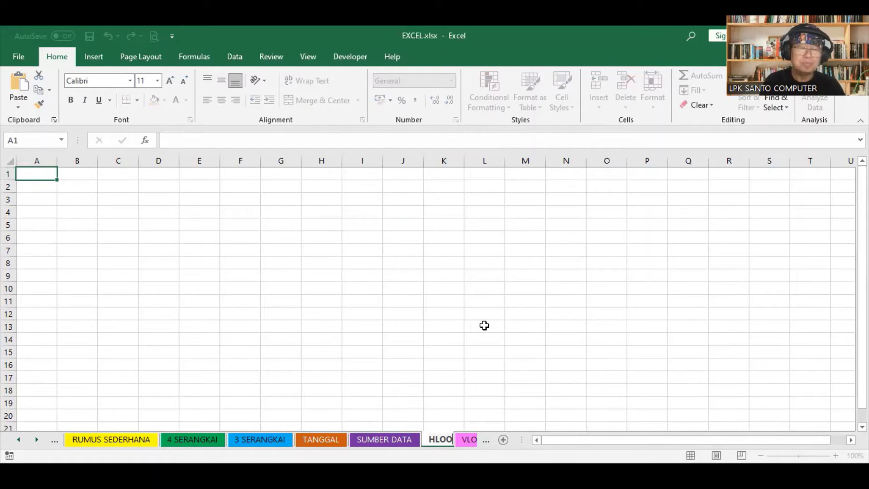
key("Return")
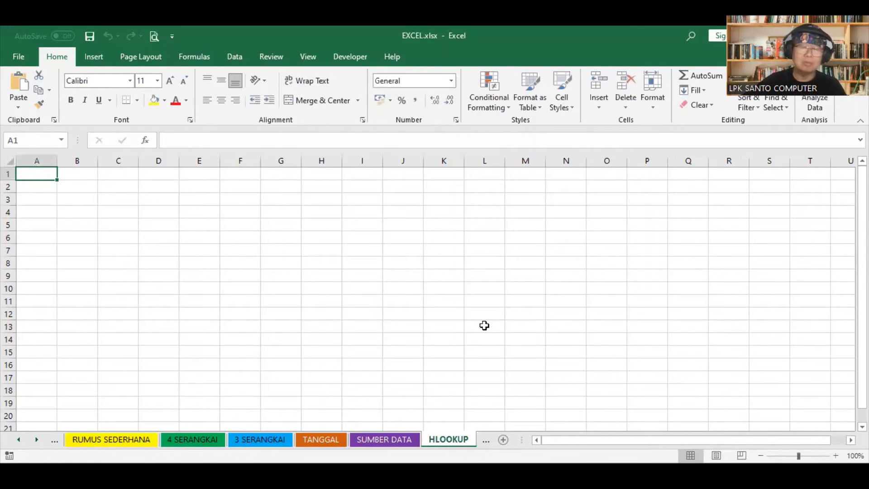
- Check the item codes, names and prices on the SUMBER DATA sheet and return to the HLOOKUP sheet
left_click(850, 440)
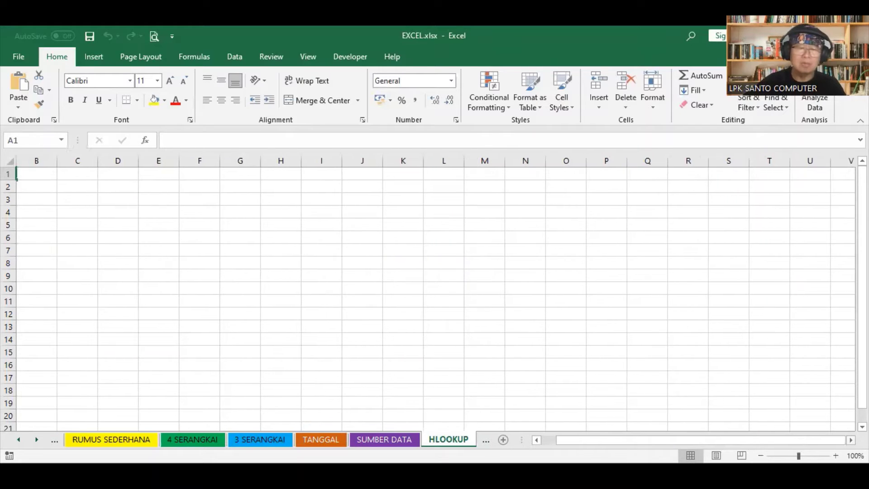
left_click(850, 439)
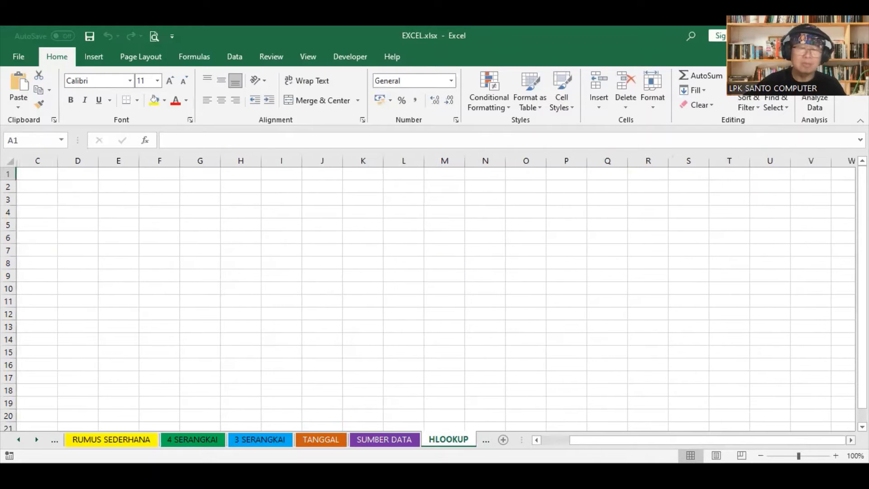
left_click(36, 439)
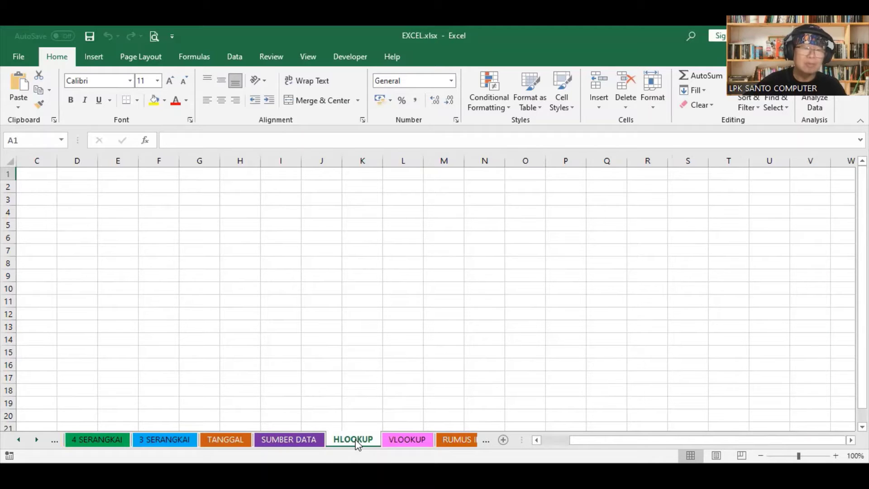
left_click(293, 438)
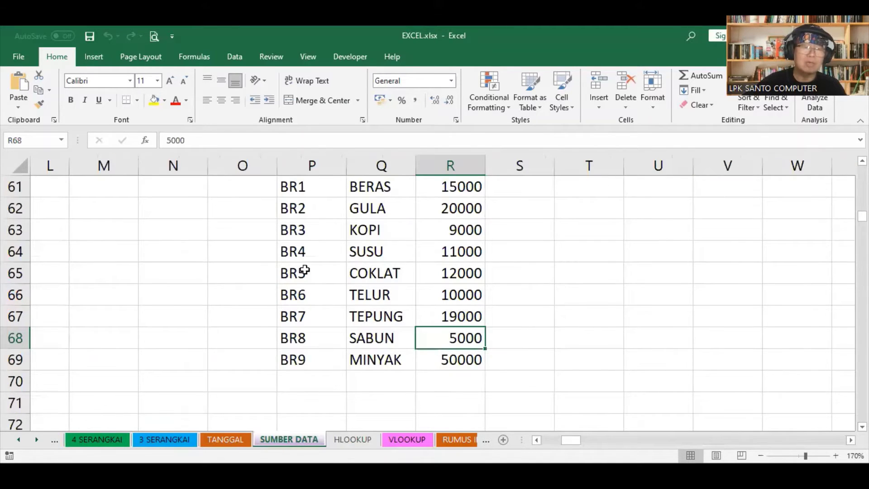
left_click(428, 439)
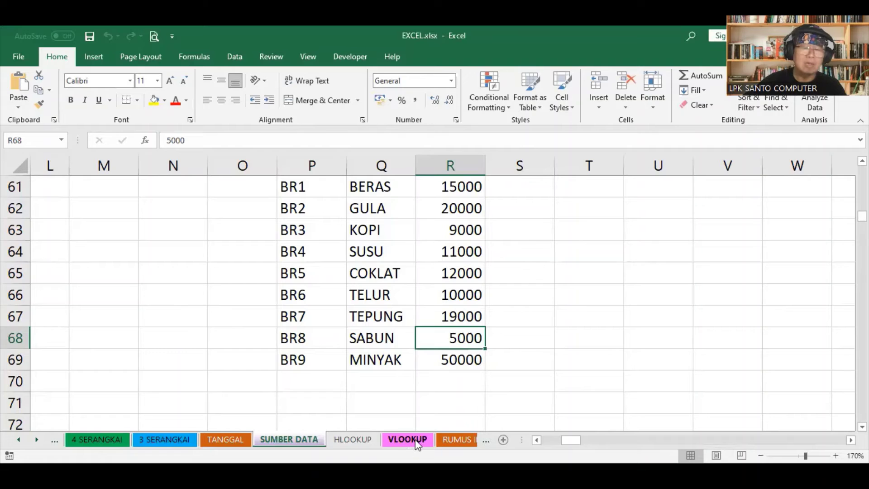
left_click(357, 441)
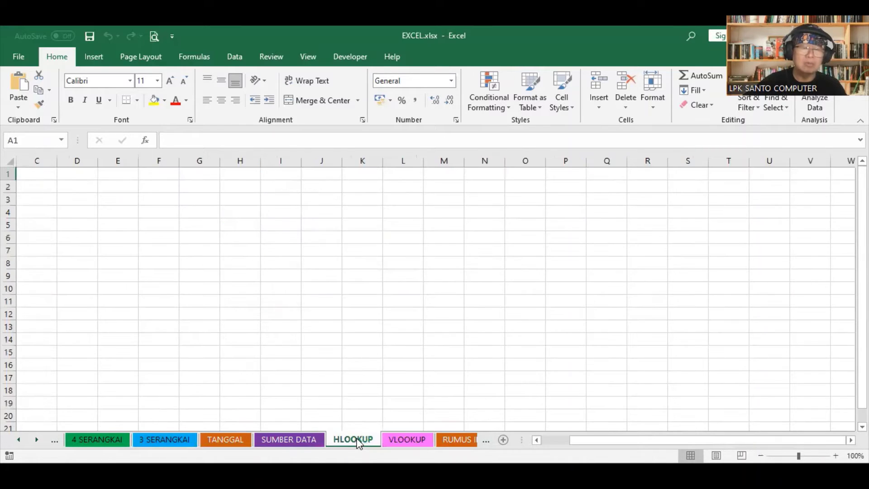
- Colour the HLOOKUP sheet's tab with the standard light green
right_click(357, 441)
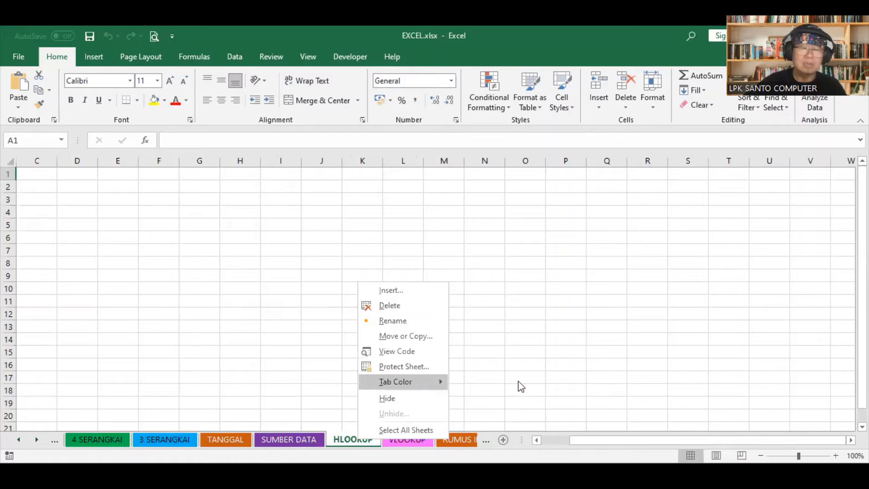
mouse_move(408, 381)
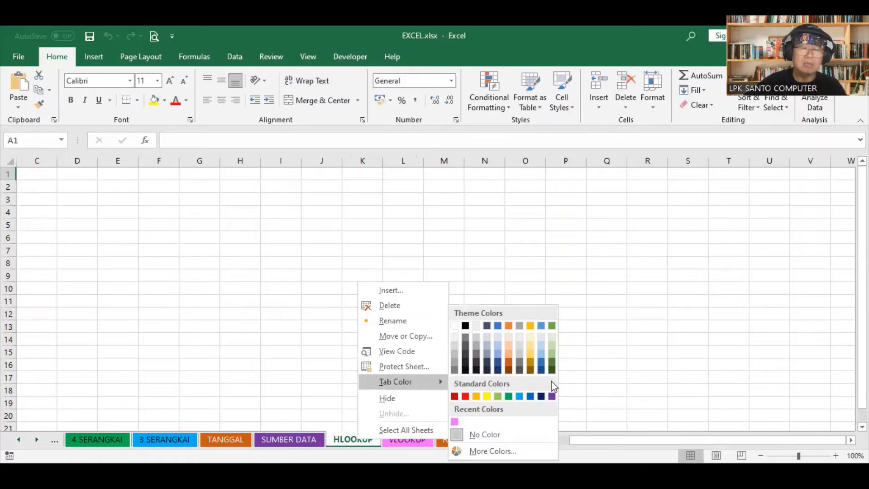
left_click(497, 397)
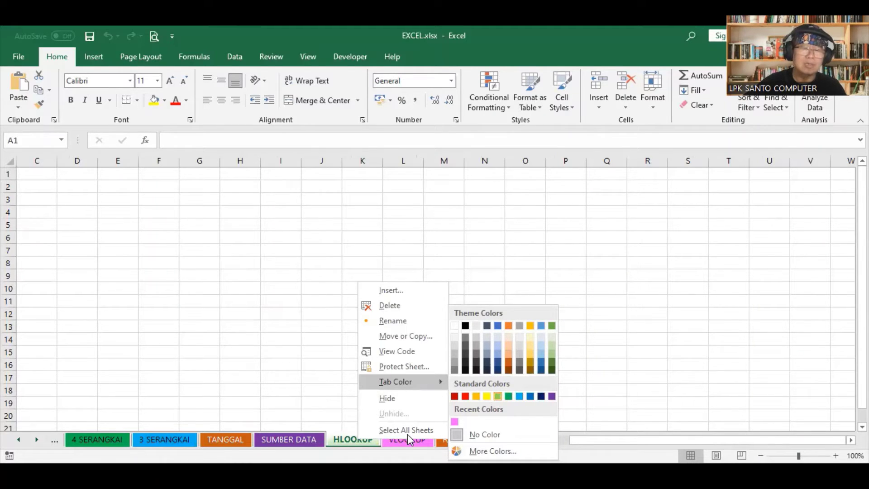
left_click(402, 439)
left_click(352, 438)
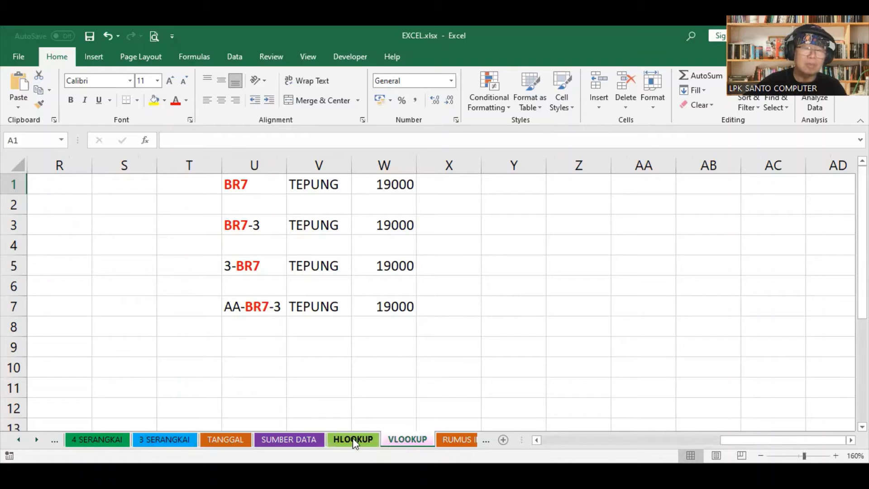
- On the SUMBER DATA sheet, enter 1 in T62 and 2 in U62, beside the item table
left_click(304, 441)
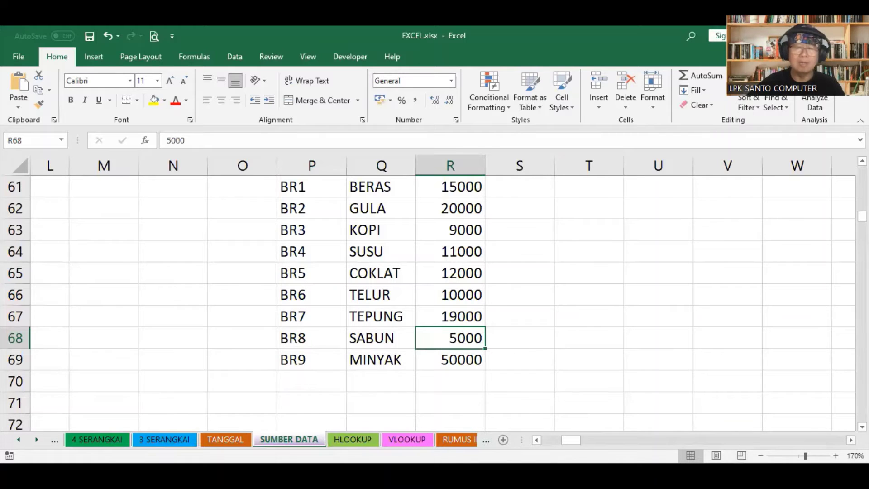
scroll(751, 426, "right", 4)
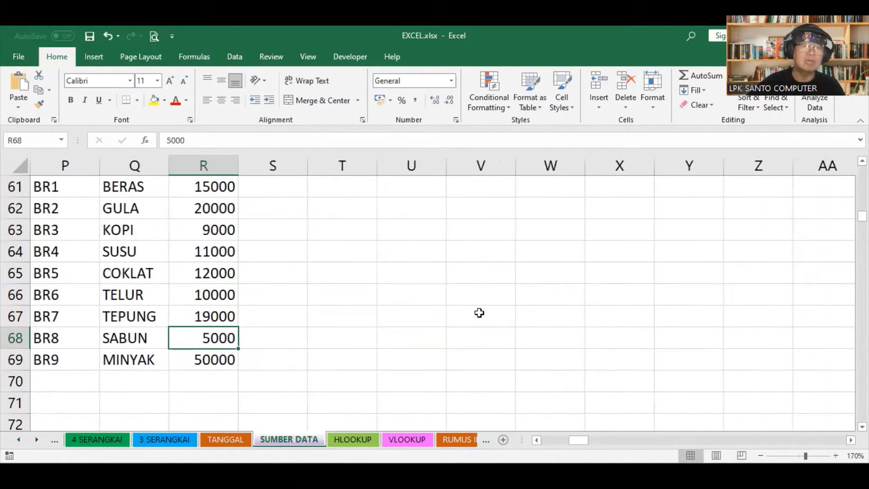
left_click(347, 209)
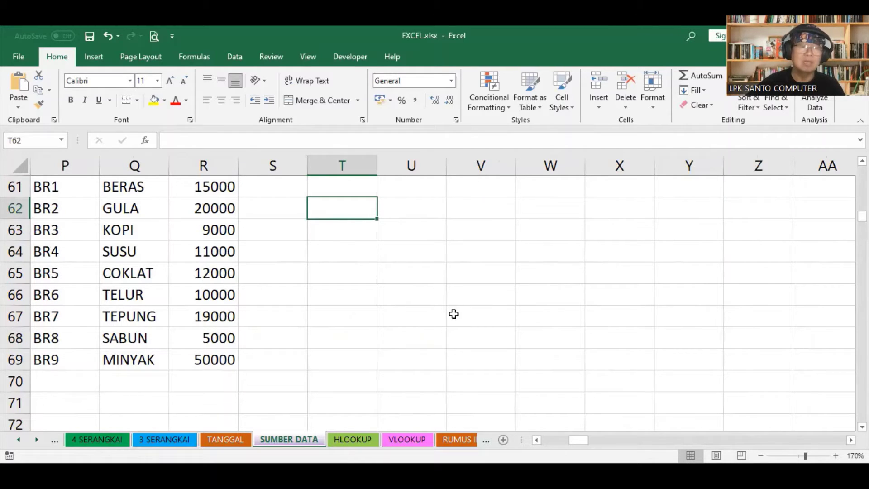
type("1")
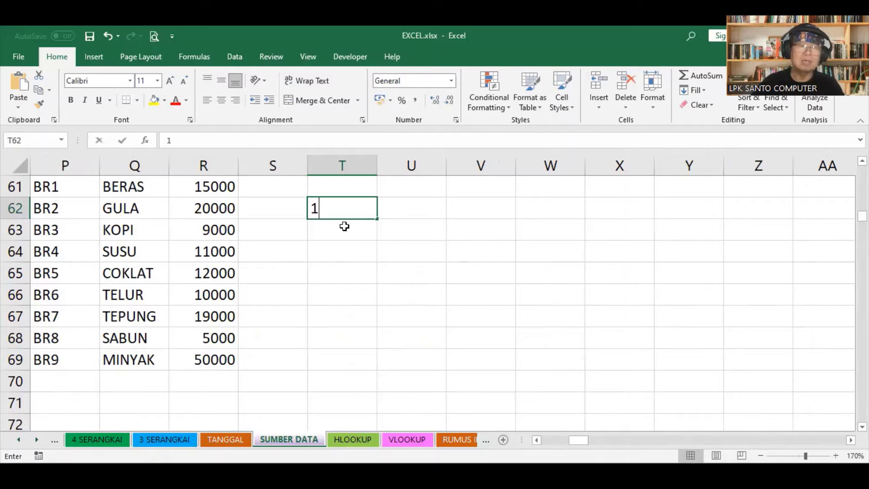
key("Tab")
type("2")
key("Tab")
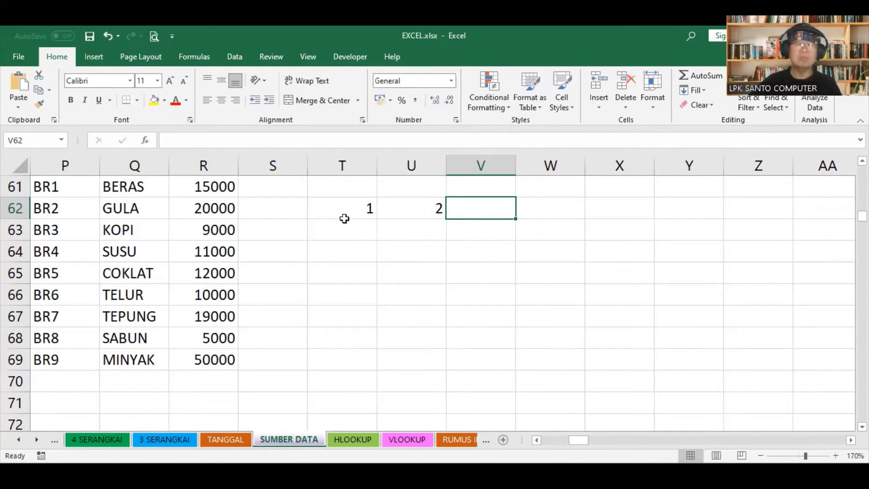
- Extend the number series from T62:U62 across row 62 up to 9 in AB62
left_click_drag(346, 212, 544, 216)
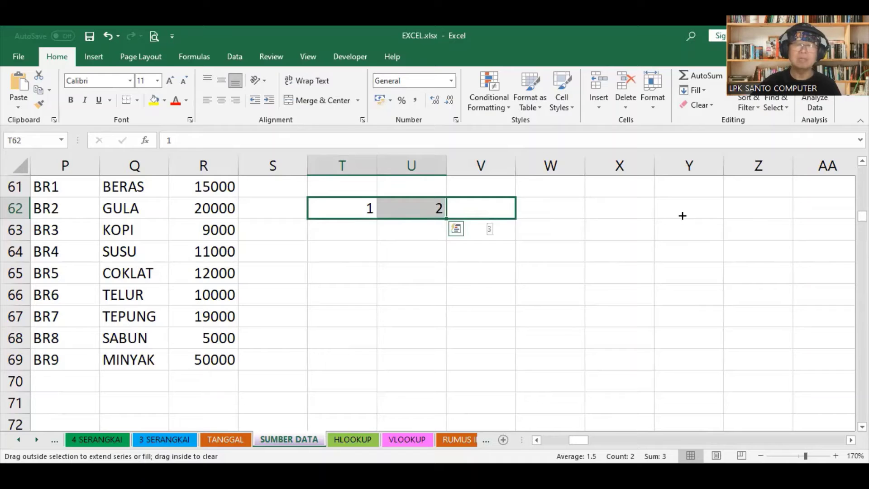
left_click_drag(758, 215, 753, 227)
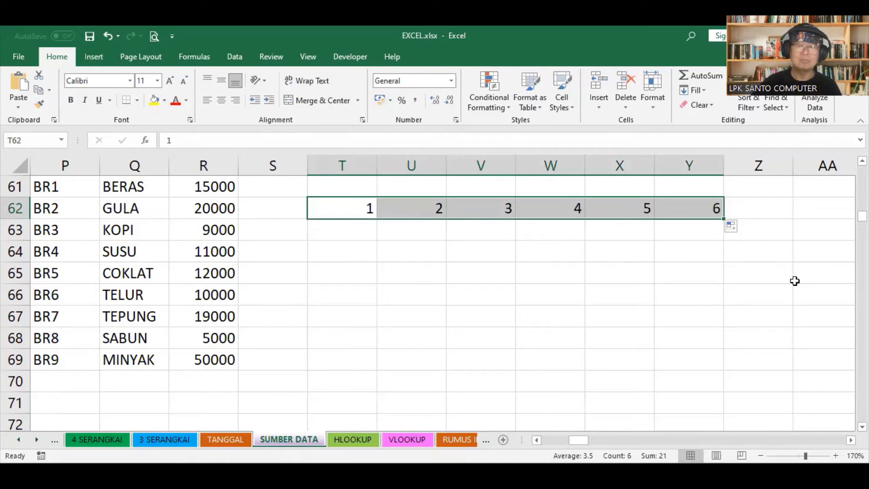
scroll(810, 413, "right", 3)
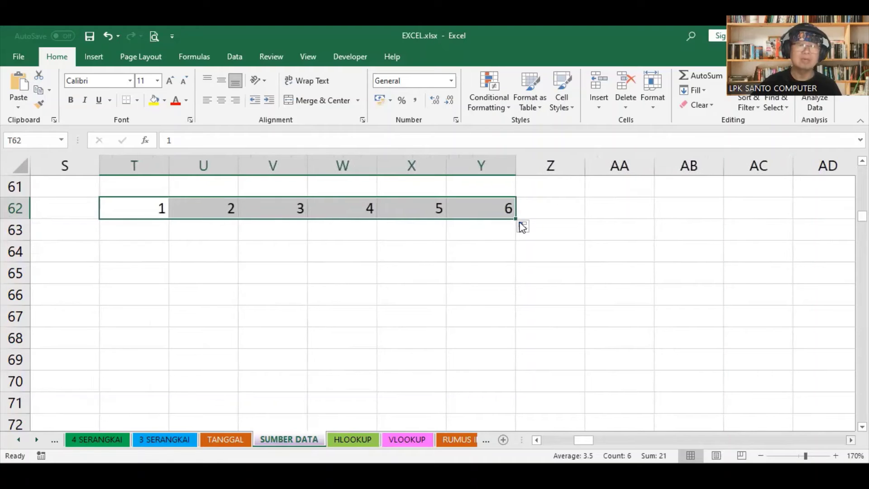
left_click_drag(516, 219, 599, 215)
left_click_drag(699, 215, 713, 223)
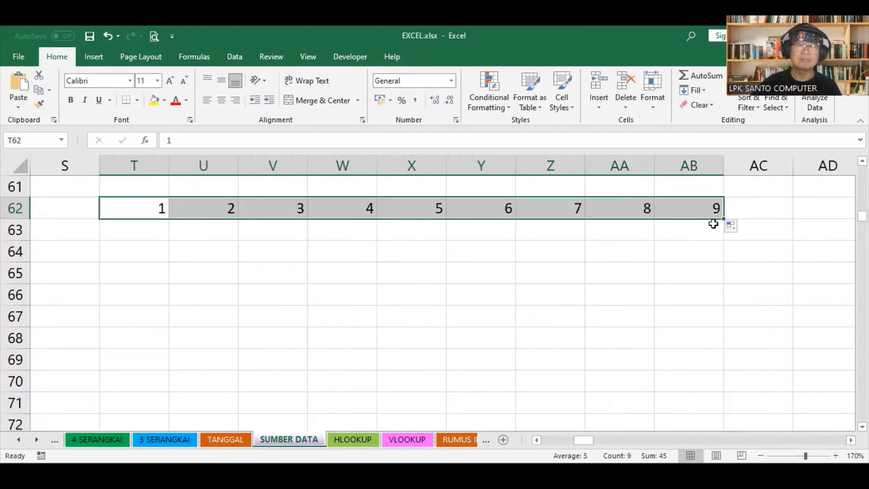
- Enter 0 in S62, in front of the number series
left_click(78, 210)
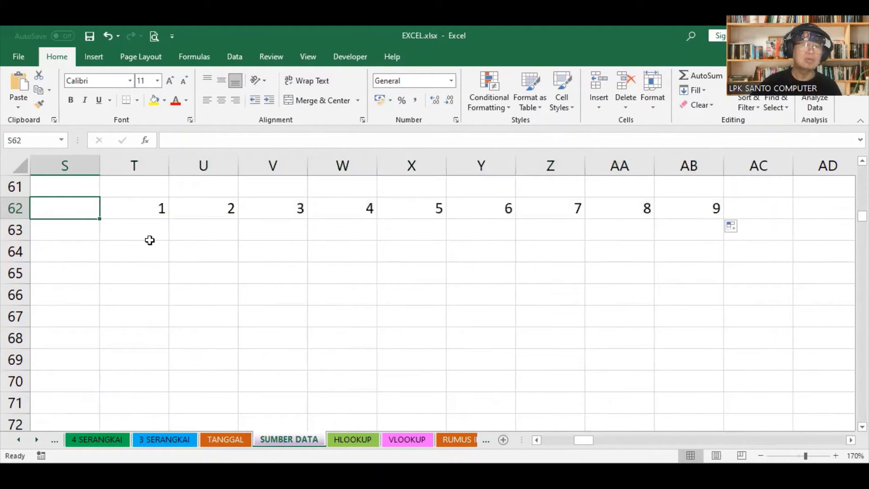
type("0")
key("Return")
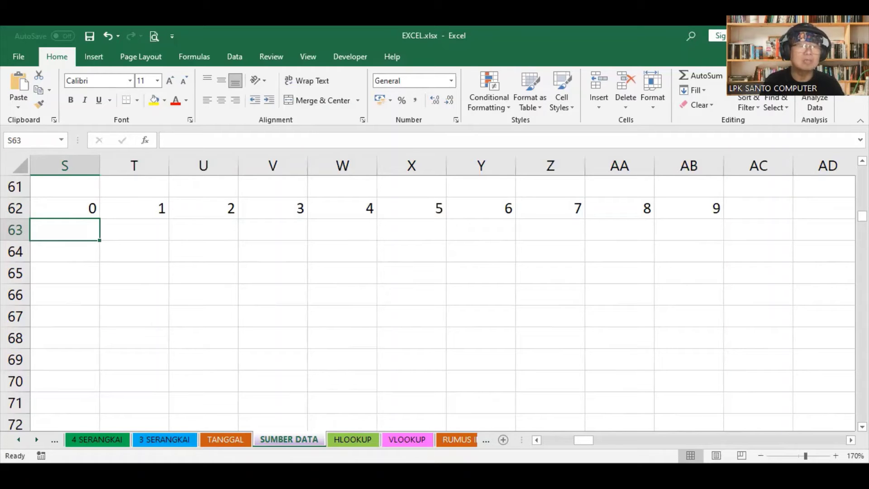
- Enter the Indonesian number words NOL, SATU, DUA, TIGA and EMPAT in S63:W63, under the digits 0 to 4
type("NOL")
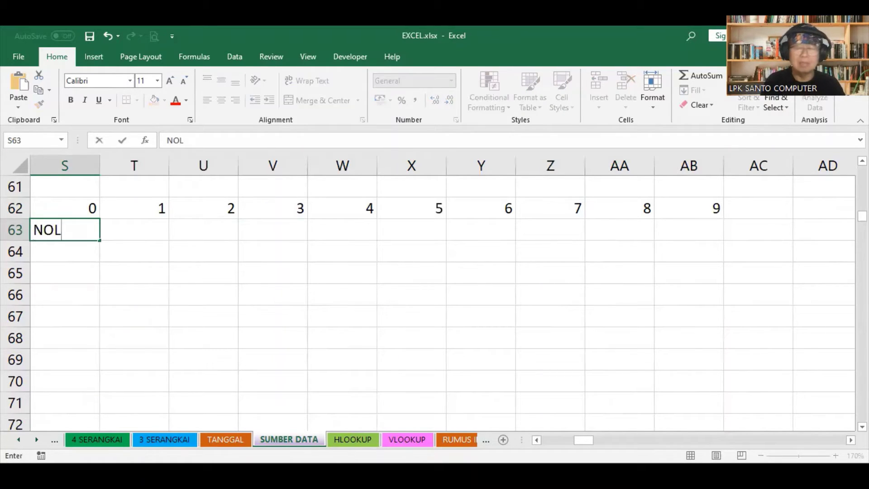
key("Tab")
type("SATU")
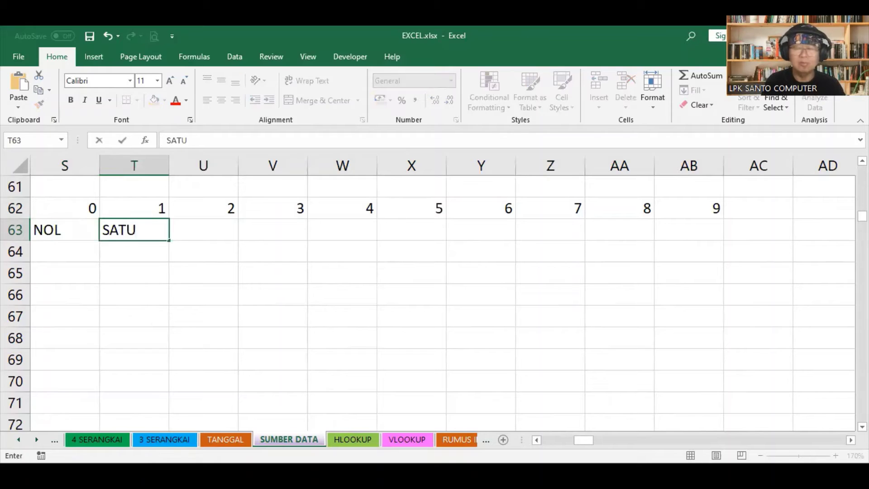
key("Tab")
type("DUA")
key("Tab")
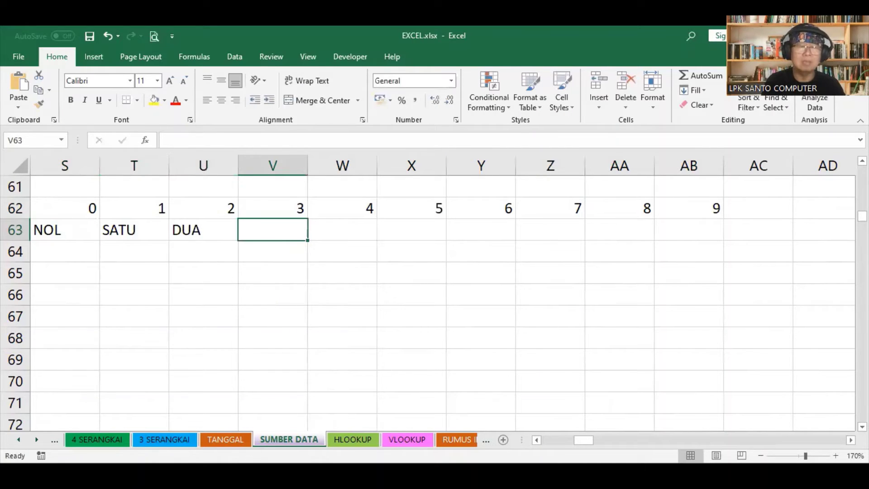
type("TIGA")
key("Tab")
type("E")
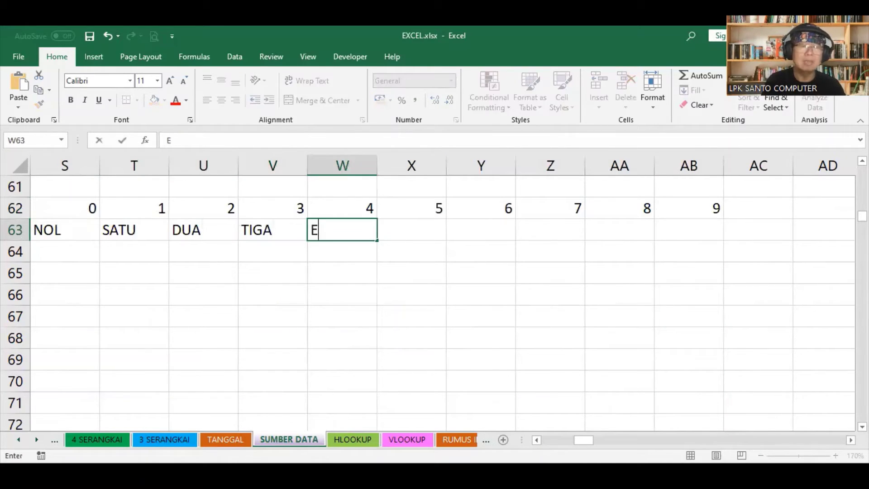
type("MPAT")
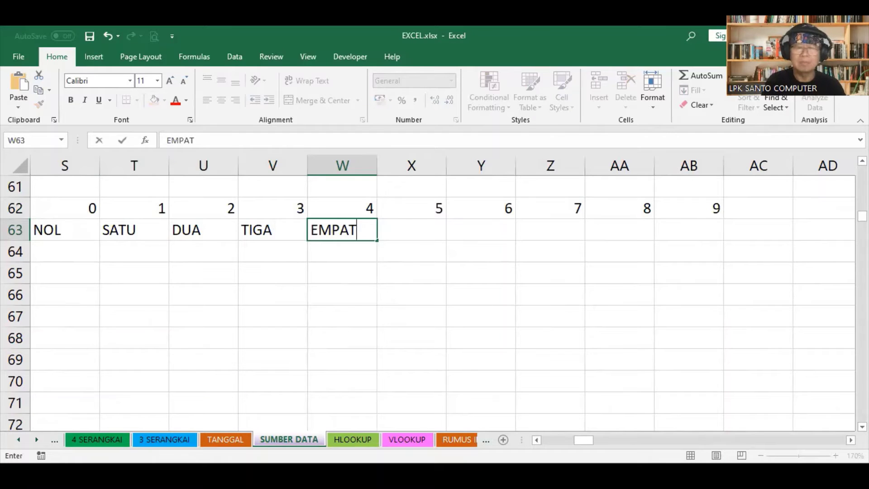
key("Tab")
- Enter LIMA, ENAM, TUJUH, DELAPAN and SEMBELAN in X63:AB63, under the digits 5 to 9
type("LIMA")
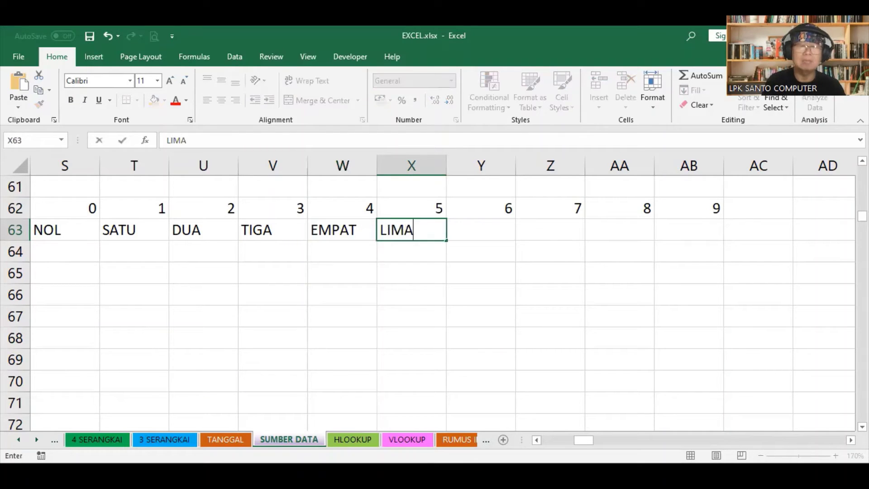
key("Tab")
type("ENAM")
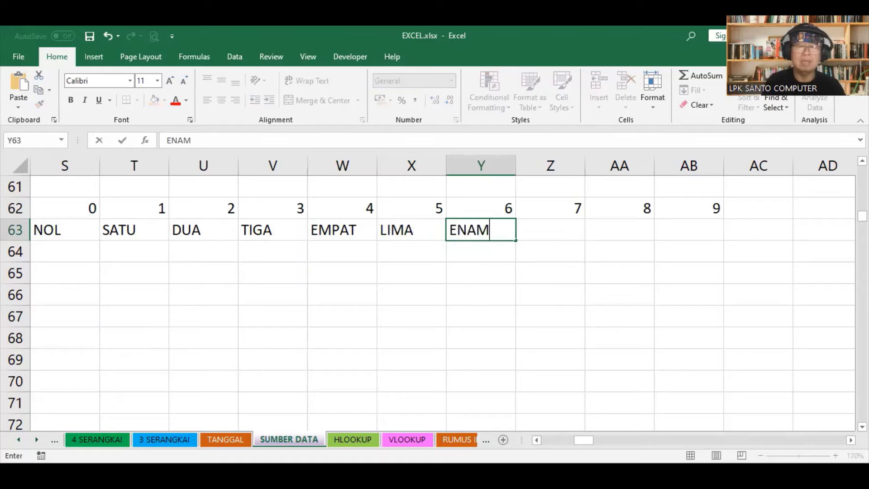
key("Tab")
type("TUJUH")
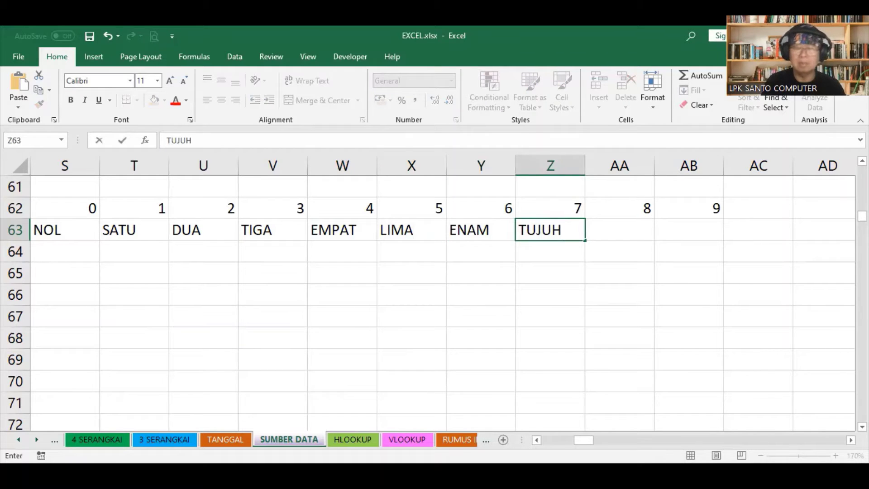
key("Tab")
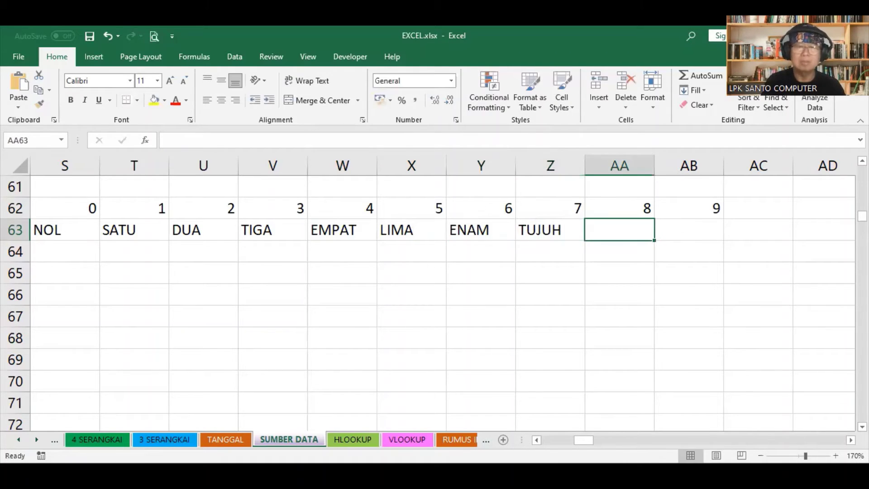
type("DELAPAN")
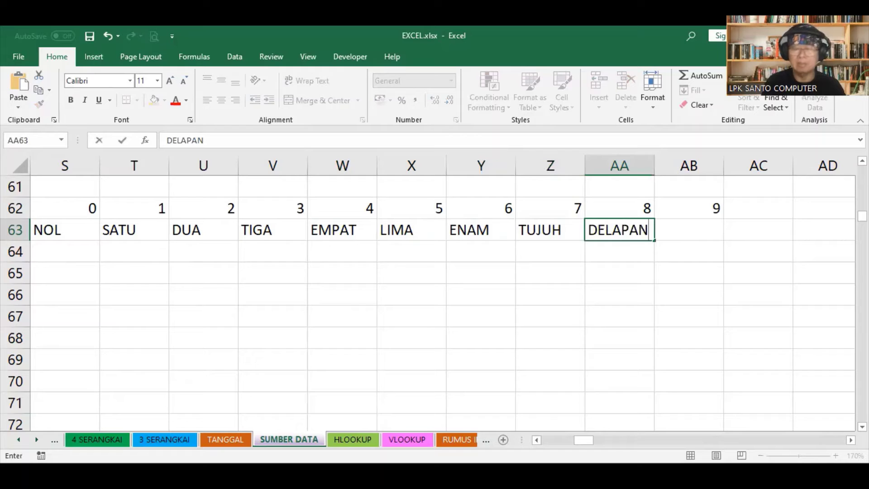
key("Tab")
type("SE")
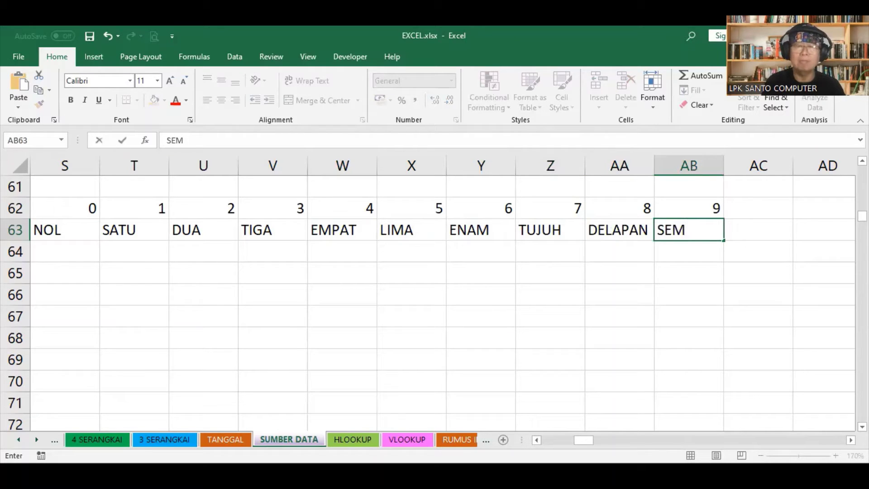
type("BELAN")
key("Return")
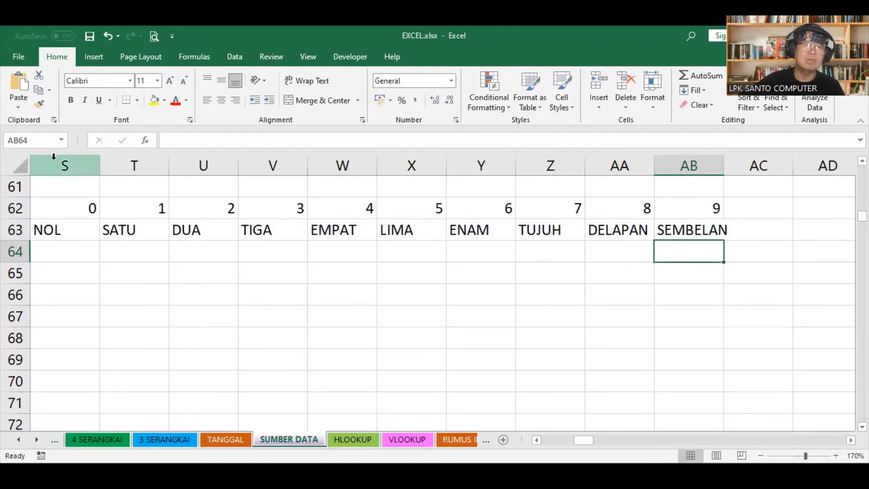
- AutoFit the widths of columns S through AB to their contents
left_click(66, 166)
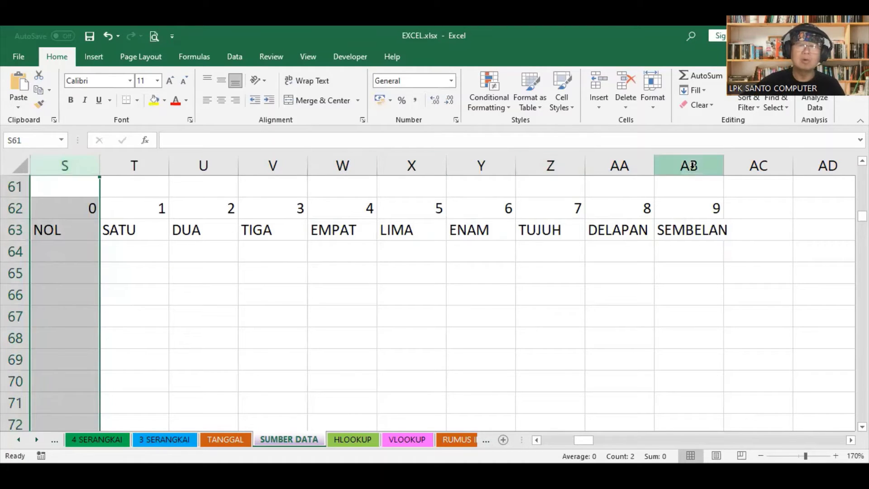
left_click(661, 167, "shift")
double_click(654, 164)
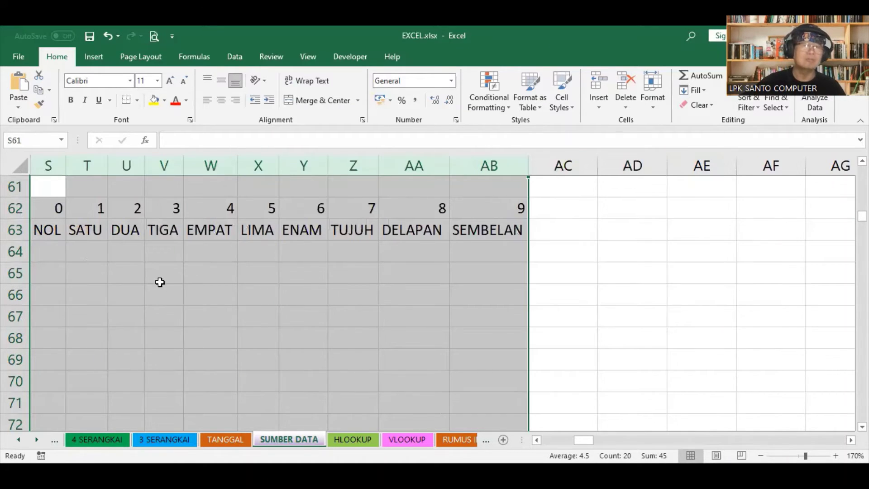
- Enter the English number words ZERO, ONE, TWO, THREE and FOUR in S64:W64, below the Indonesian words
left_click(52, 254)
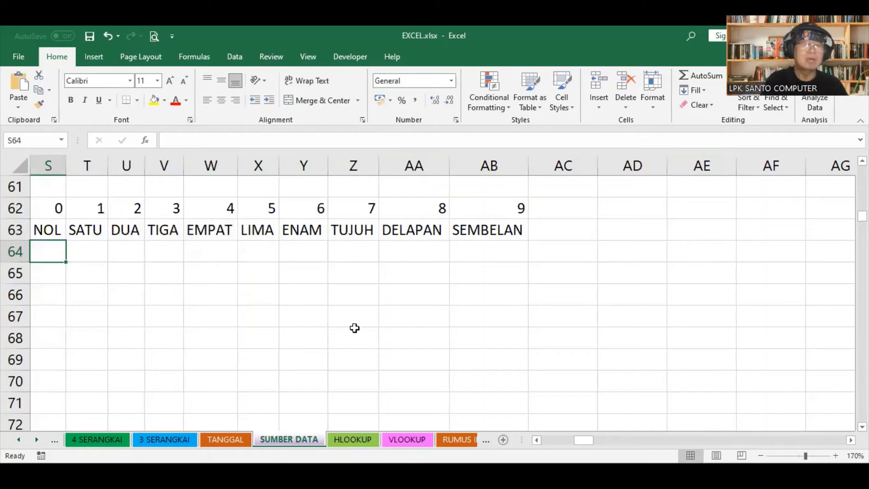
type("ZE")
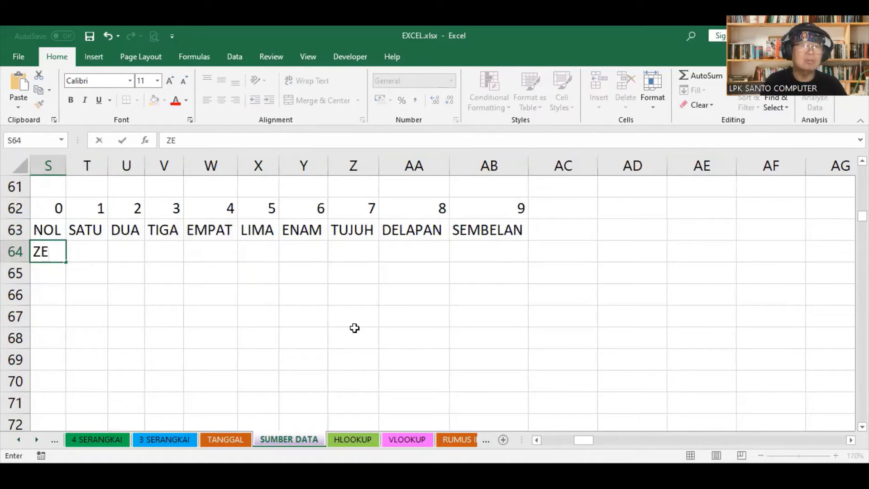
type("RO")
key("Tab")
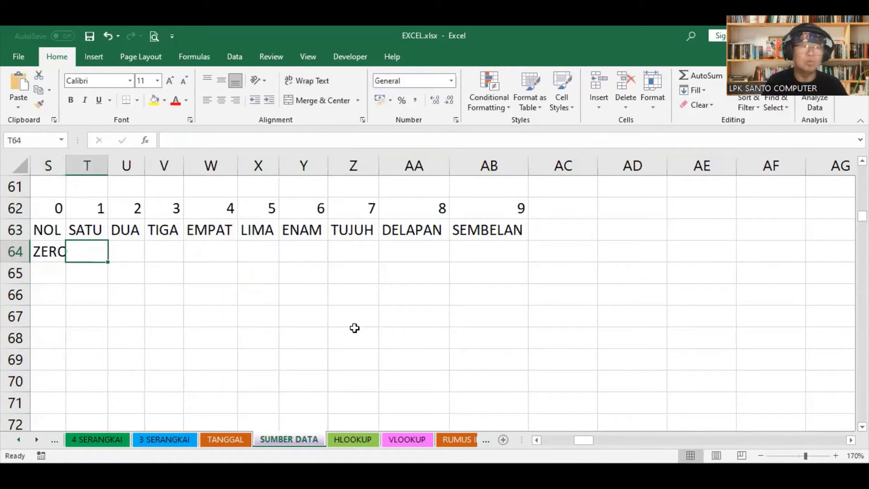
type("ONE")
key("Tab")
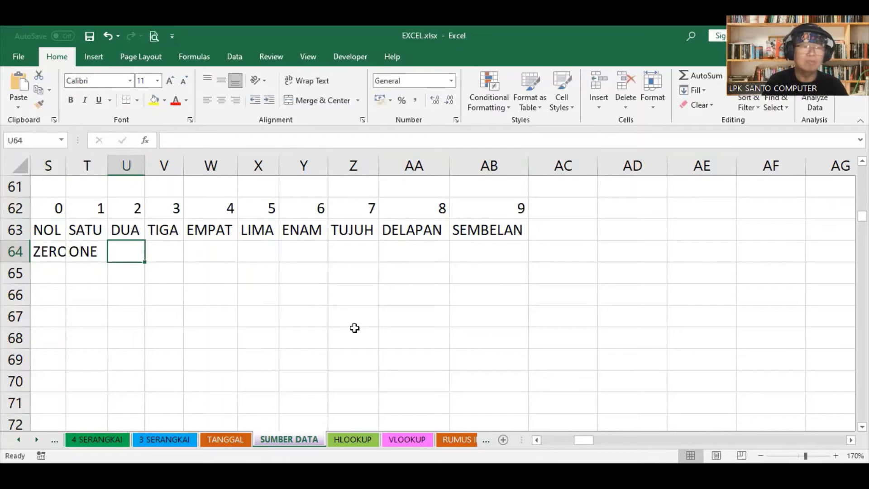
type("TWO")
key("Tab")
type("T")
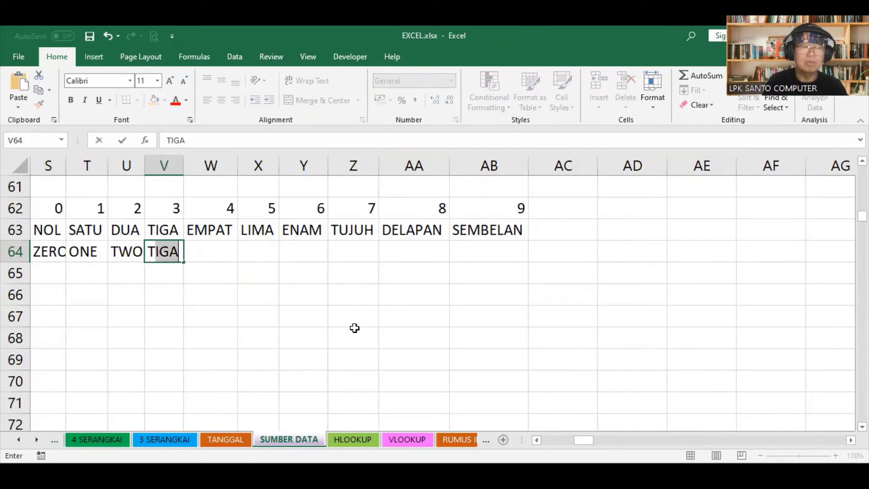
type("HREE")
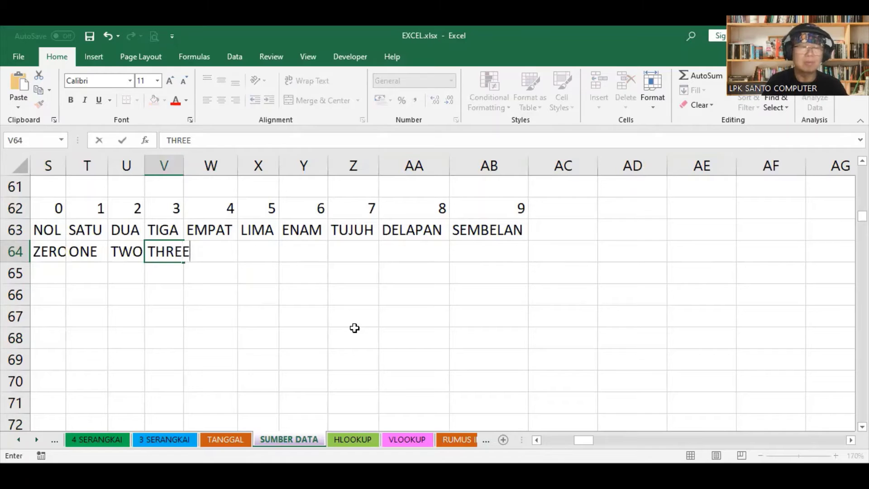
key("Tab")
type("FOUR")
key("ctrl+Return")
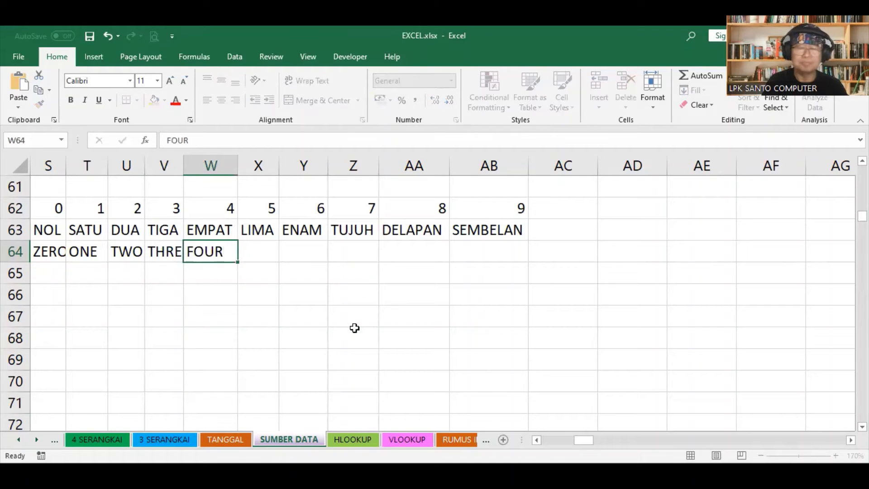
- Enter FIVE, SIX, SEVEN, EIGHT and NINE in X64:AB64, below LIMA to SEMBELAN
key("Tab")
type("FIVE")
key("Tab")
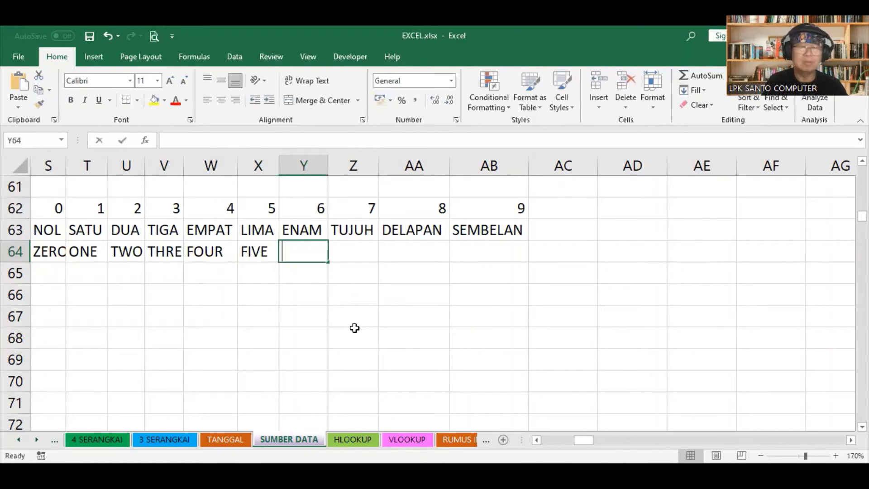
type("SIX")
key("Tab")
type("SE")
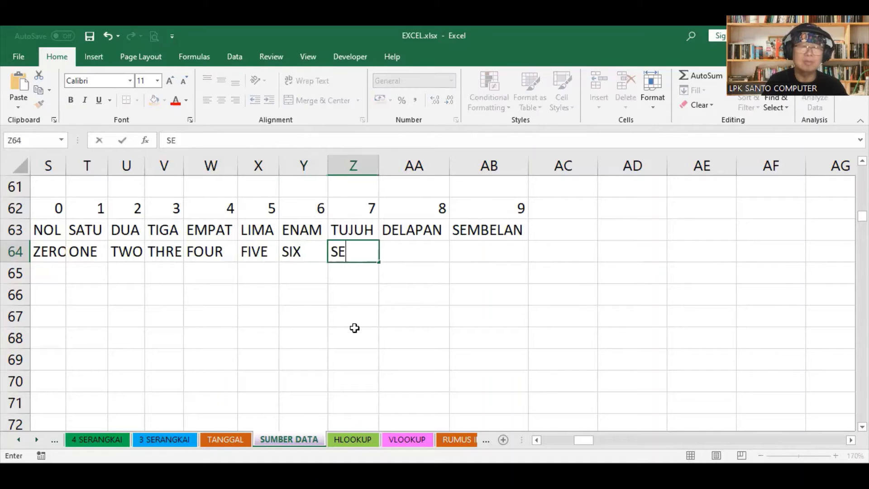
type("VEN")
key("Tab")
type("EIGHT")
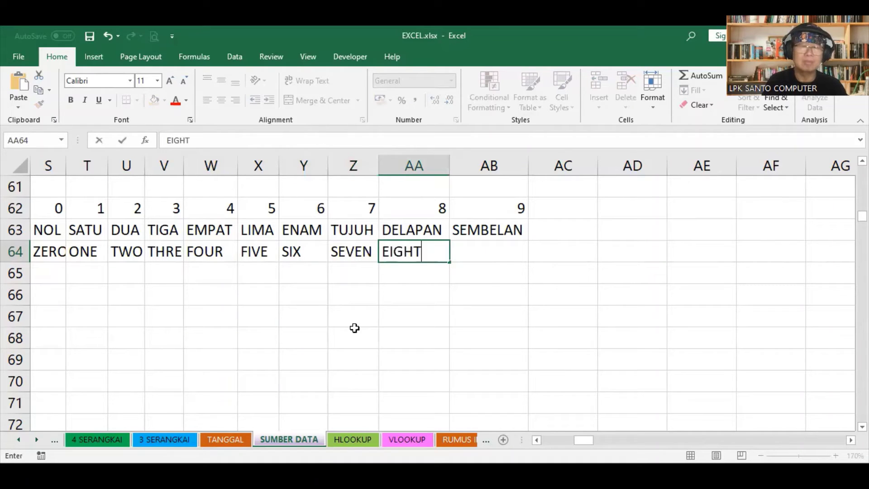
key("Tab")
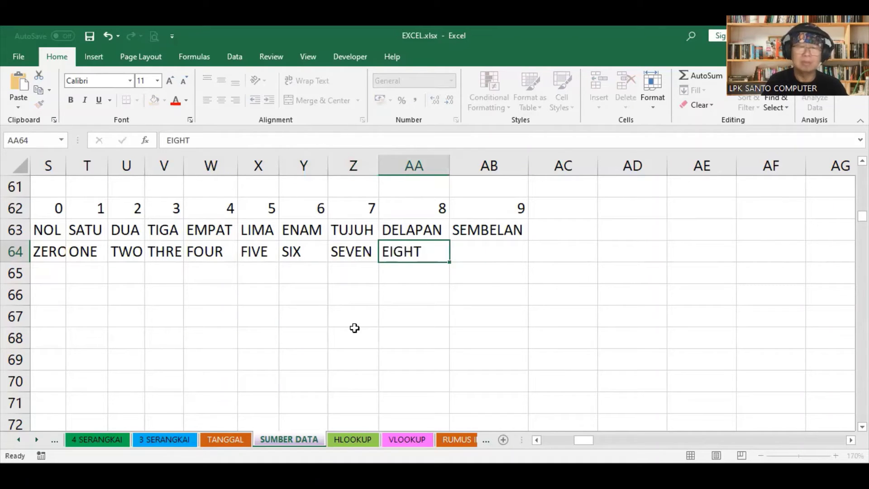
type("NINE")
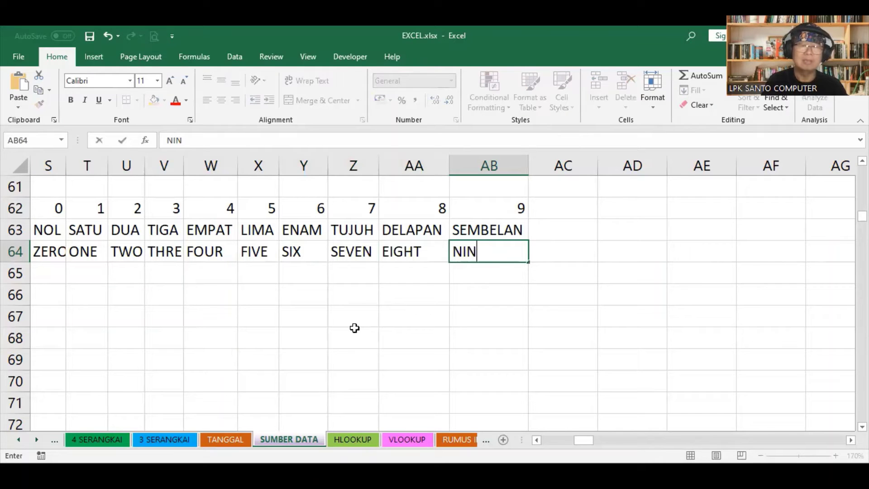
key("Return")
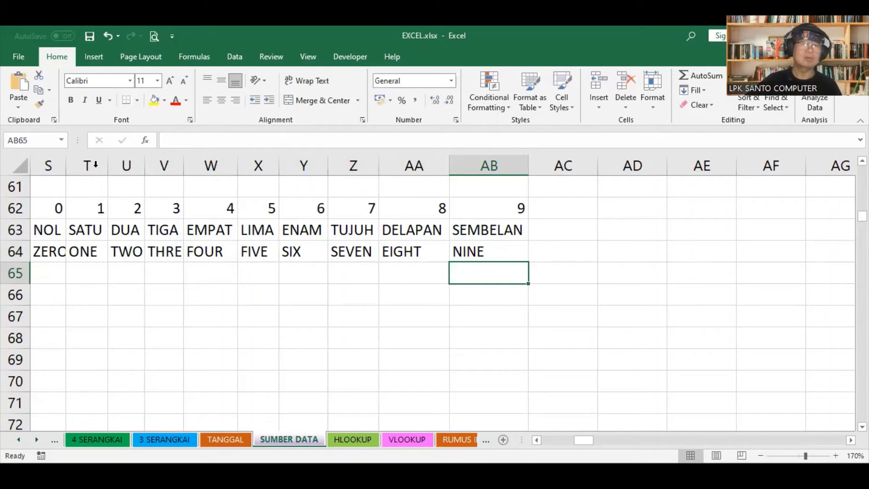
- AutoFit columns S through AB again so their widths suit the English number words
left_click_drag(66, 166, 73, 166)
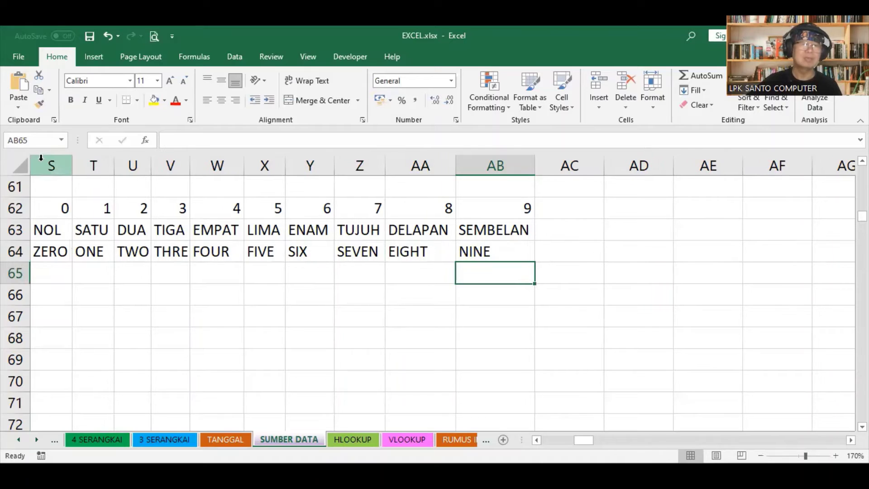
left_click(50, 165)
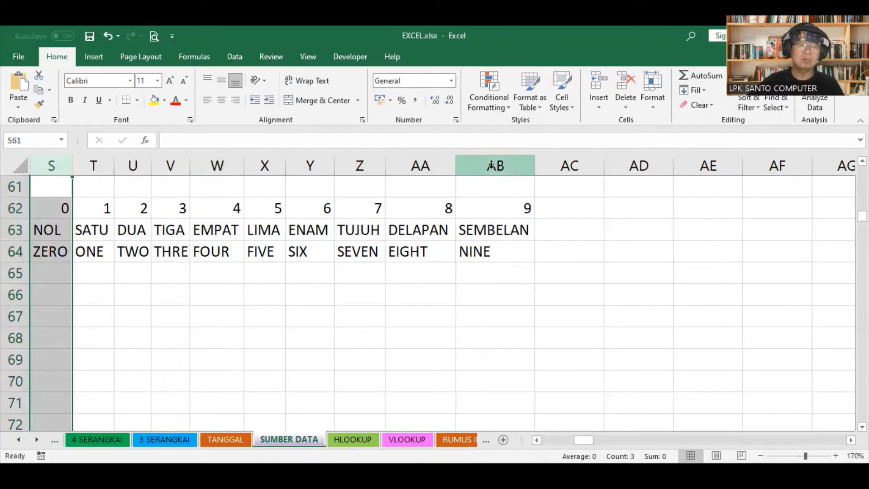
left_click(464, 167, "shift")
double_click(455, 166)
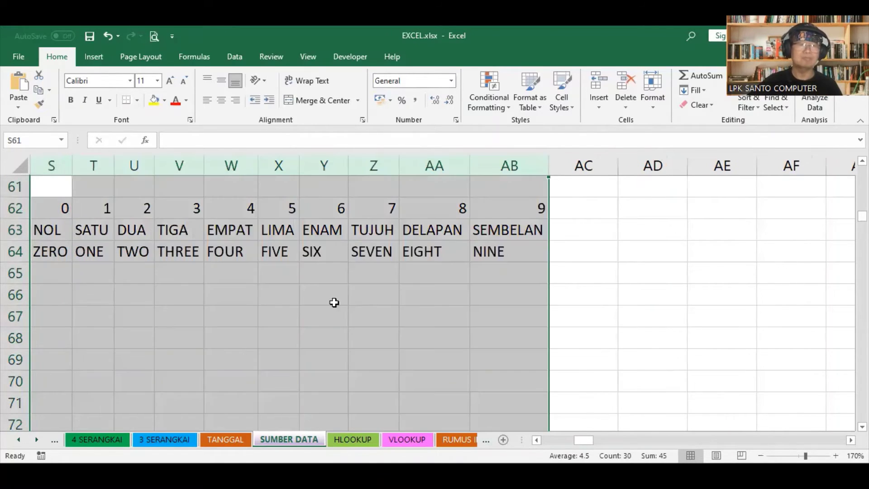
left_click(248, 319)
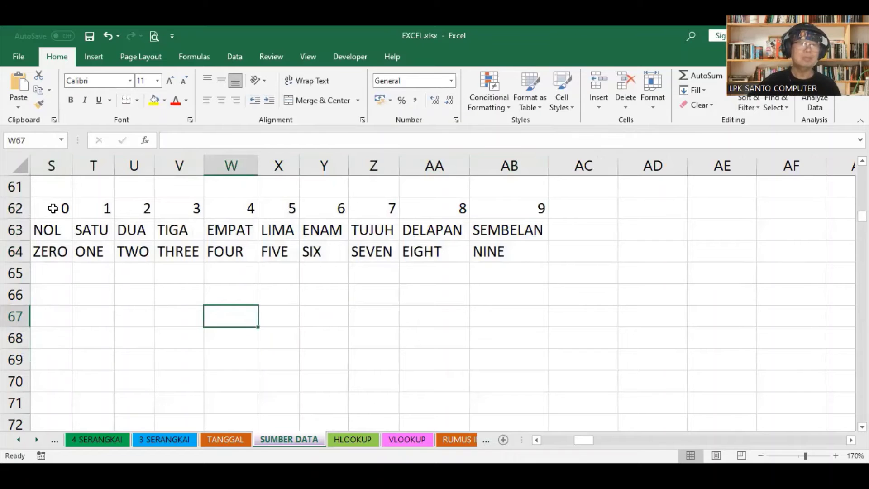
- Center the digits 0 to 9 horizontally in S62:AB62
left_click_drag(53, 208, 501, 214)
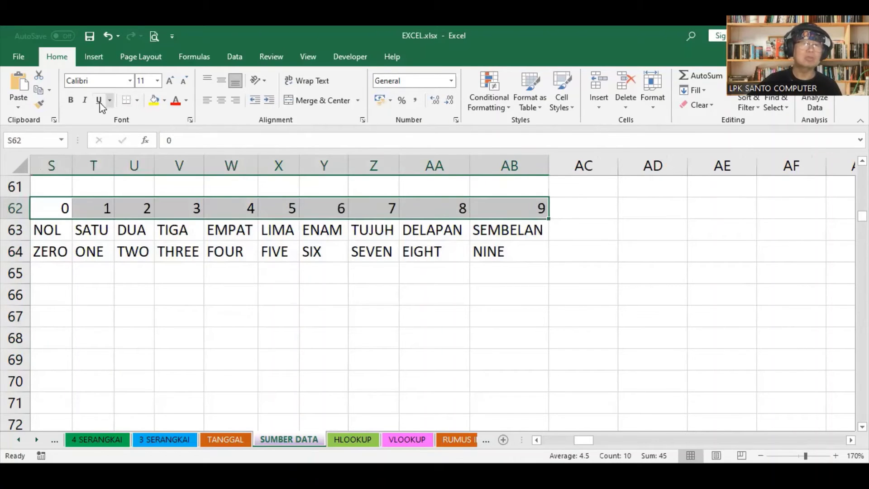
left_click(221, 103)
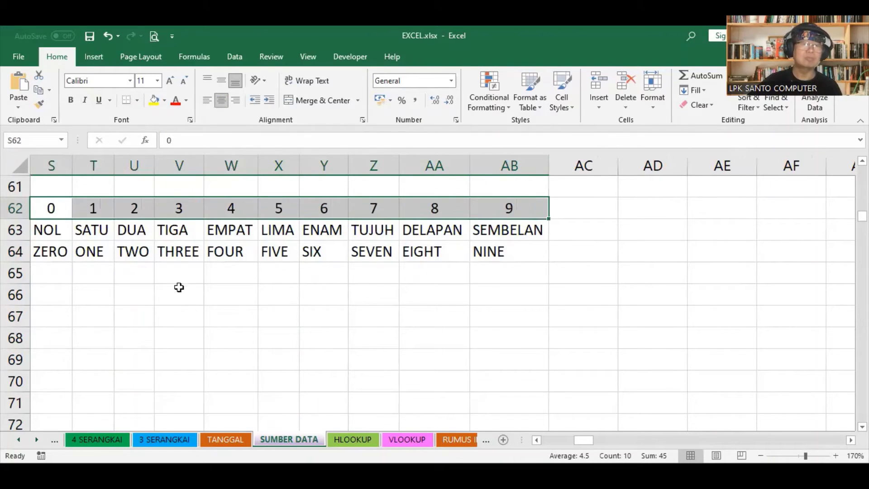
mouse_move(253, 319)
left_mouse_down()
mouse_move(260, 316)
mouse_move(244, 318)
left_mouse_up()
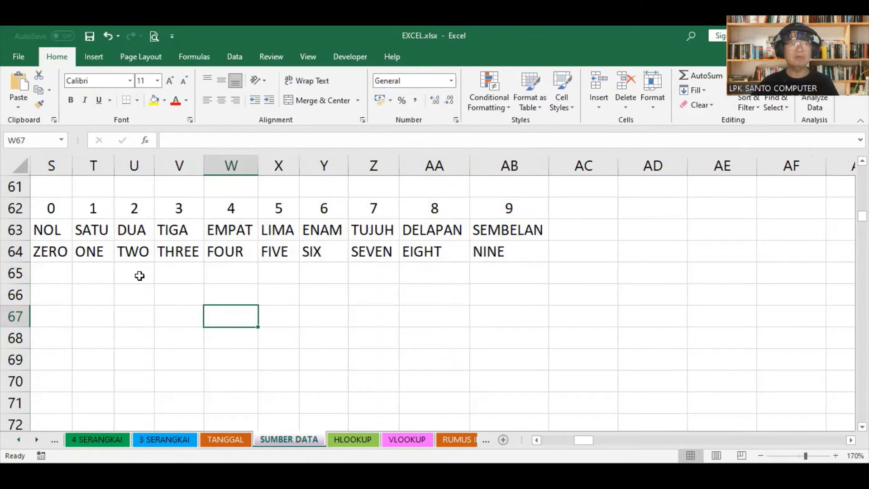
- Name the lookup table range S62:AB64 as ANGKA
left_click(52, 209)
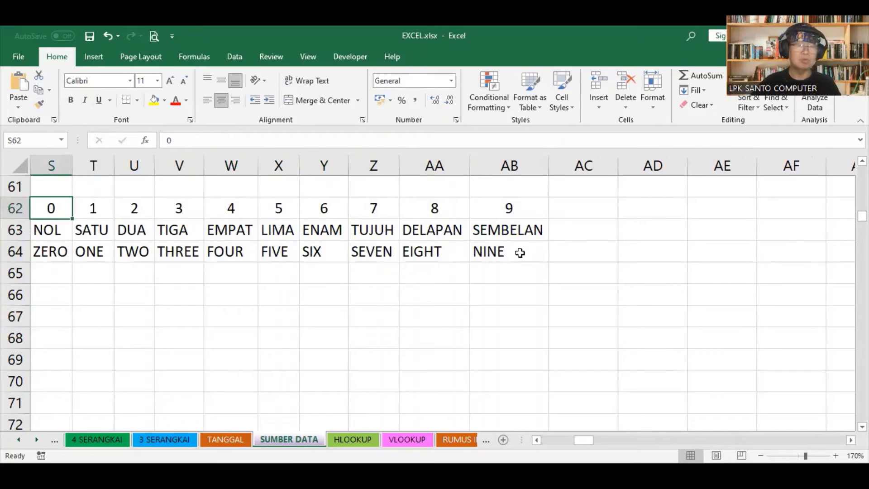
left_click(519, 253, "shift")
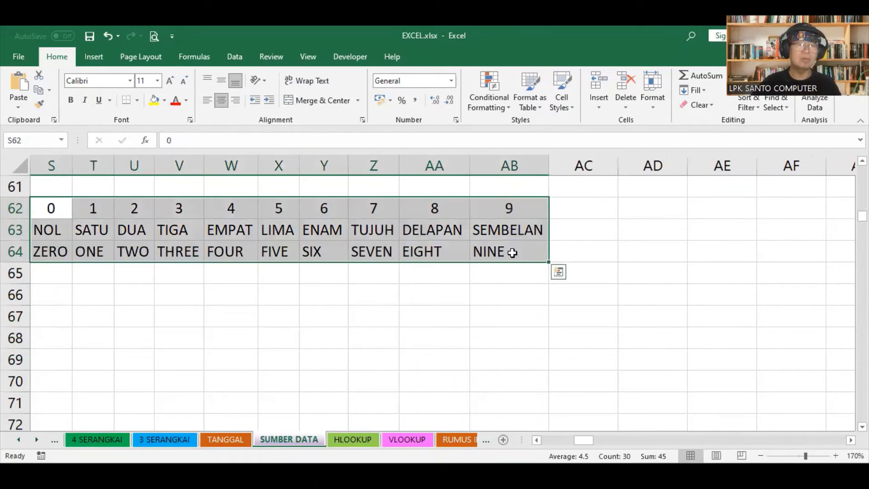
left_click(48, 139)
type("AN")
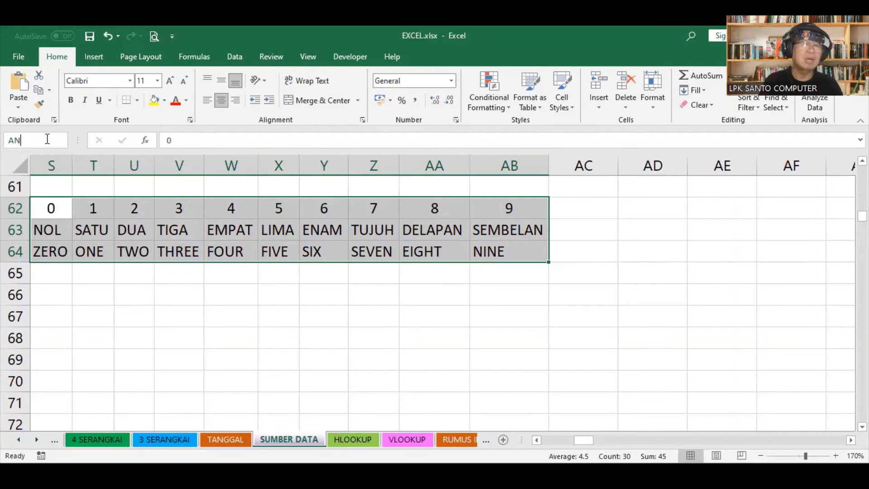
type("GKA")
key("Return")
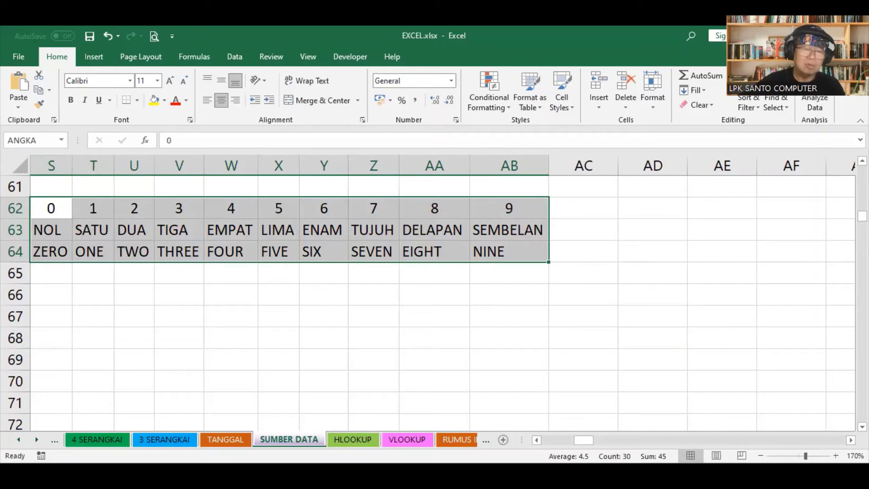
- Enter 7 in cell J5 of the HLOOKUP sheet as the digit to look up
left_click(356, 441)
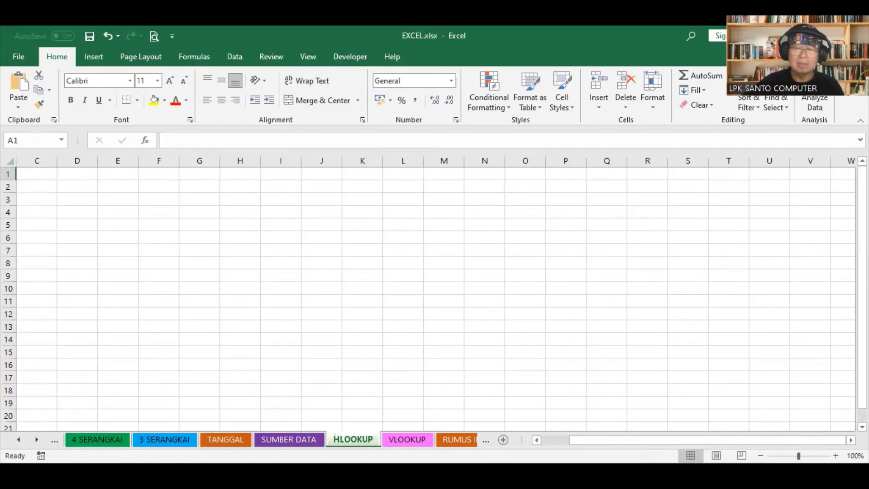
left_click(835, 456)
left_click(835, 456)
left_click(835, 456)
left_click(835, 455)
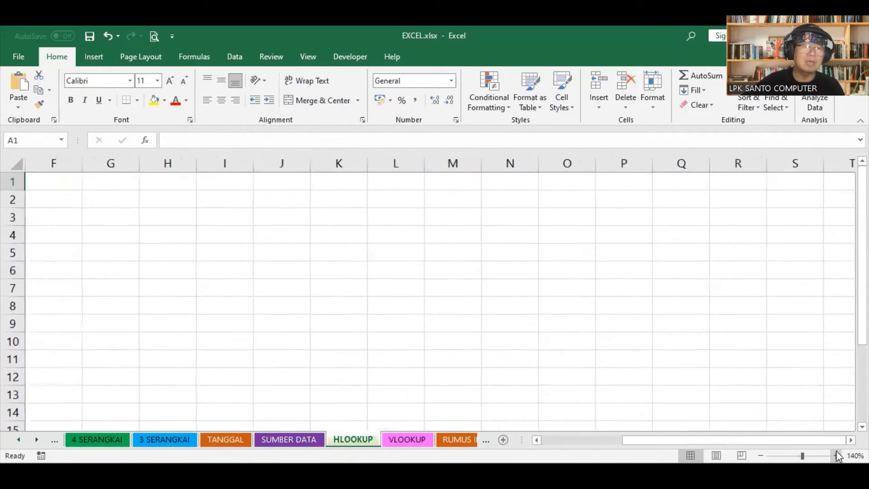
left_click(258, 256)
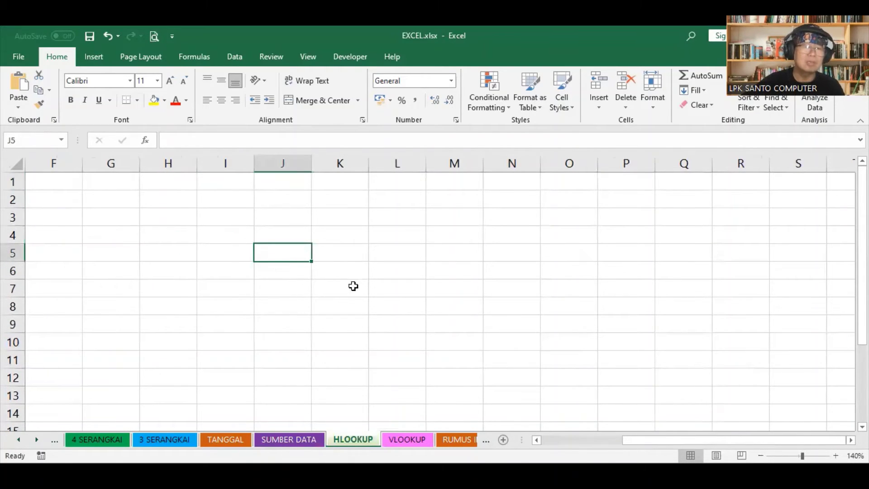
type("7")
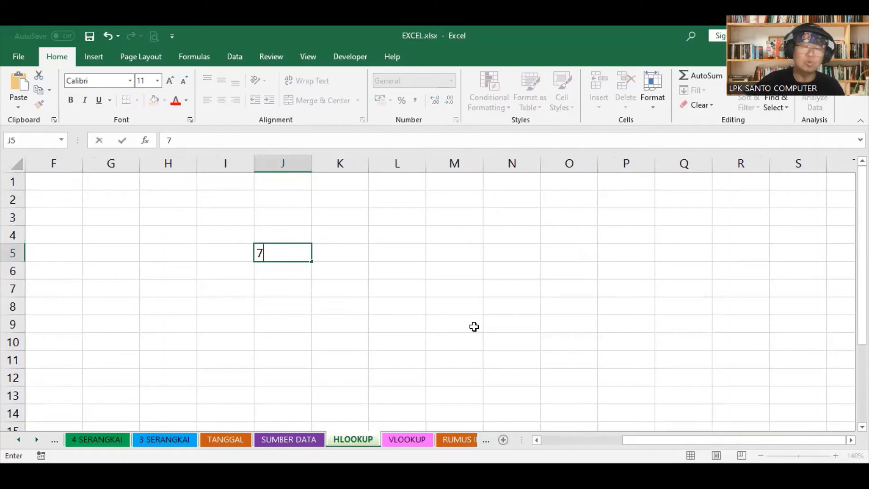
key("Return")
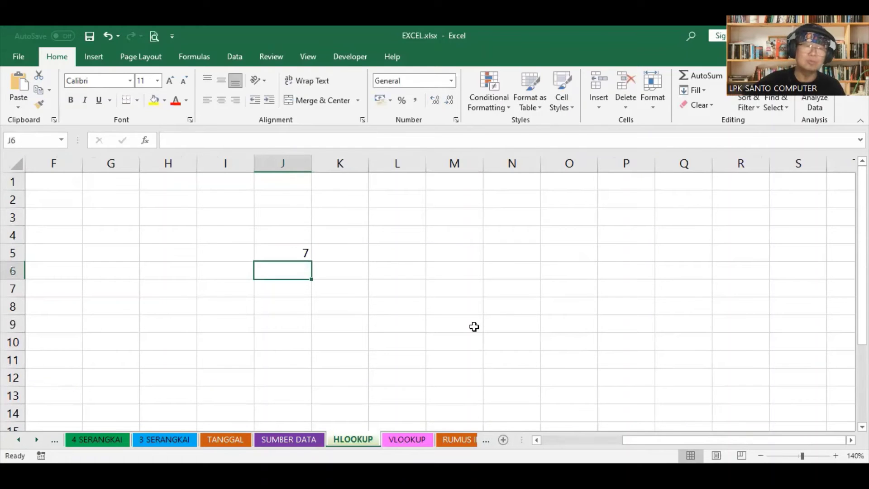
- Search the function library for HLOOKUP and insert that function into cell K5
left_click(328, 256)
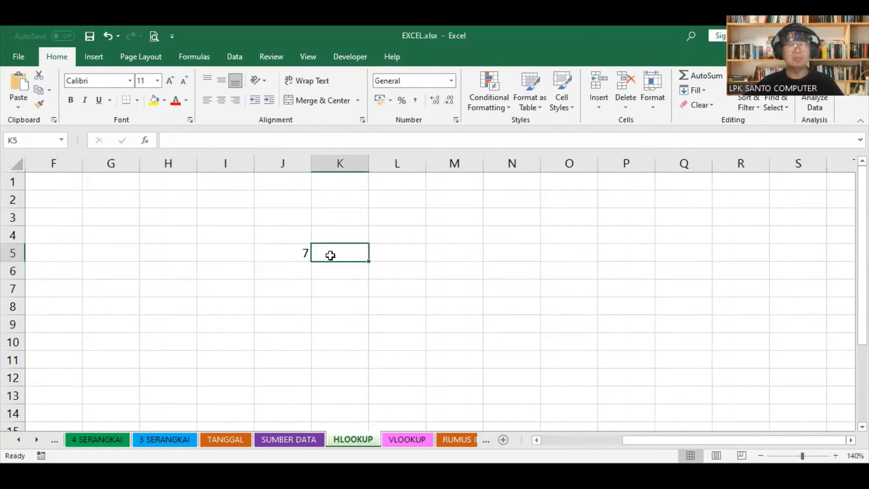
left_click(146, 141)
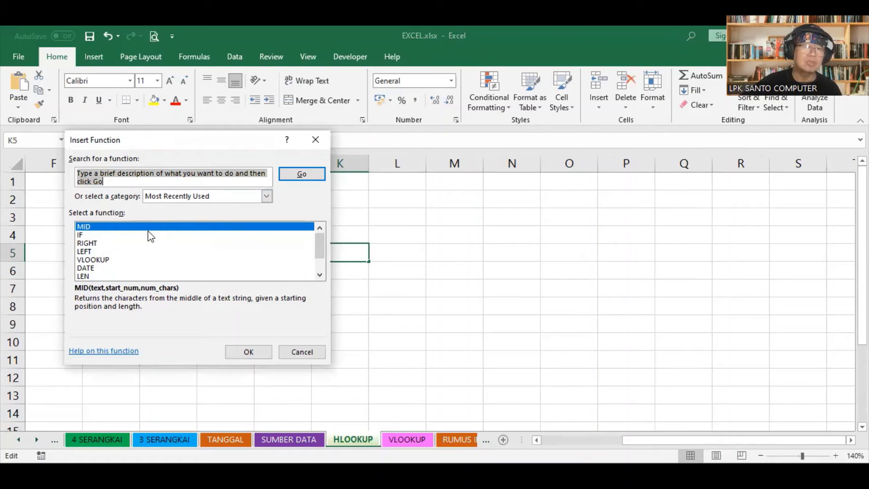
left_click(320, 275)
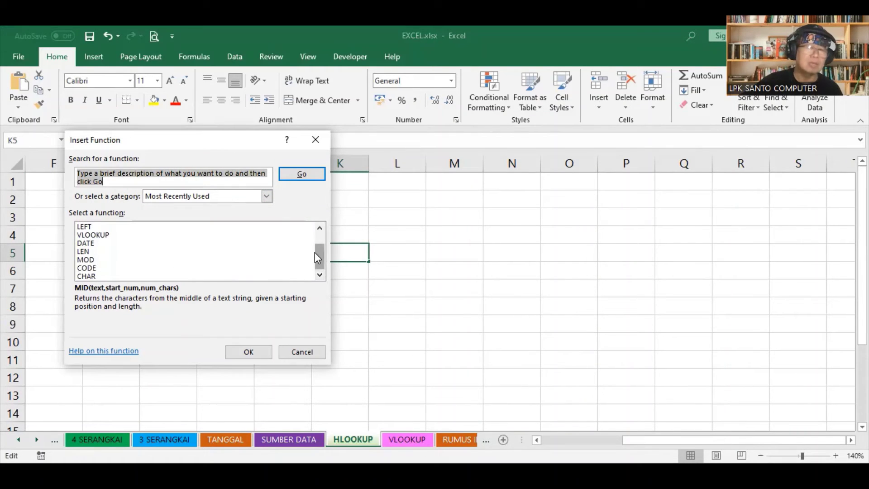
left_click_drag(318, 257, 324, 226)
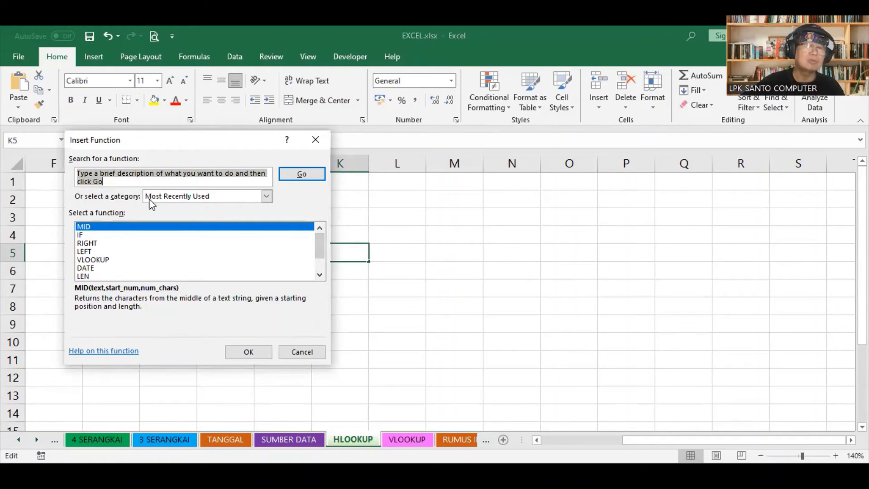
type("H")
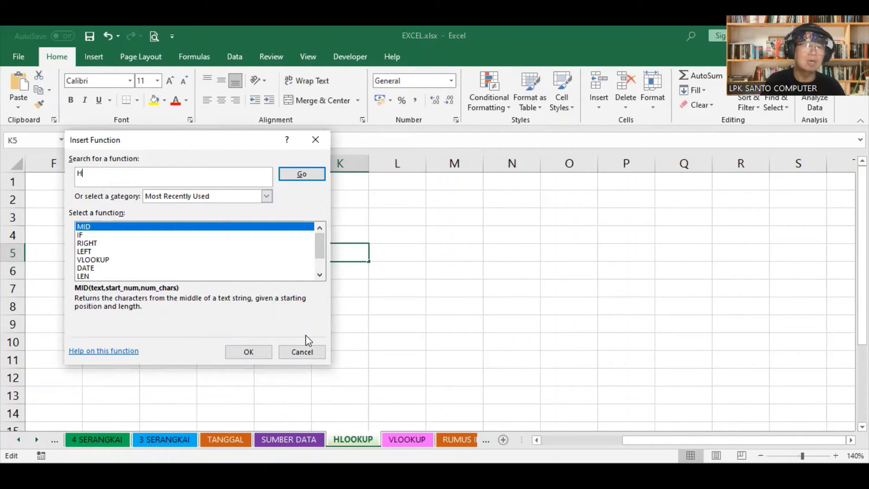
type("LOOKUP")
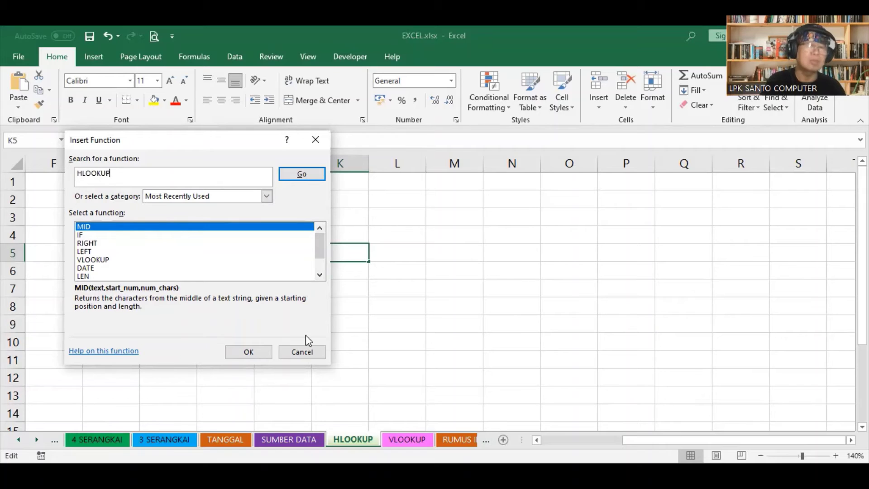
left_click(310, 174)
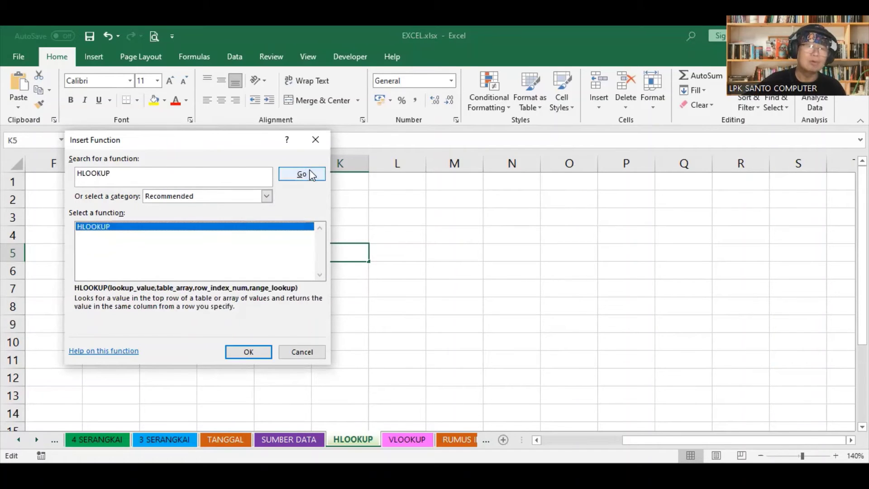
left_click(257, 356)
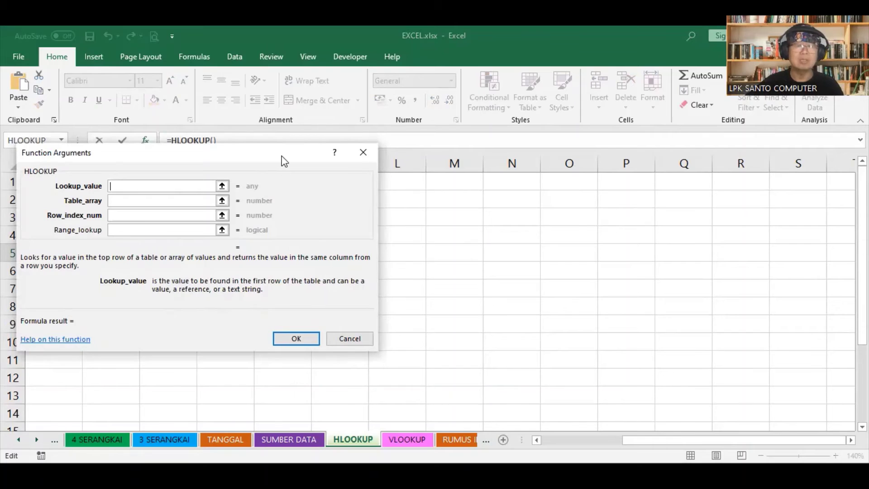
- Complete K5's HLOOKUP with lookup value J5, table array ANGKA, row index 2 and range lookup 0
left_click_drag(283, 161, 670, 201)
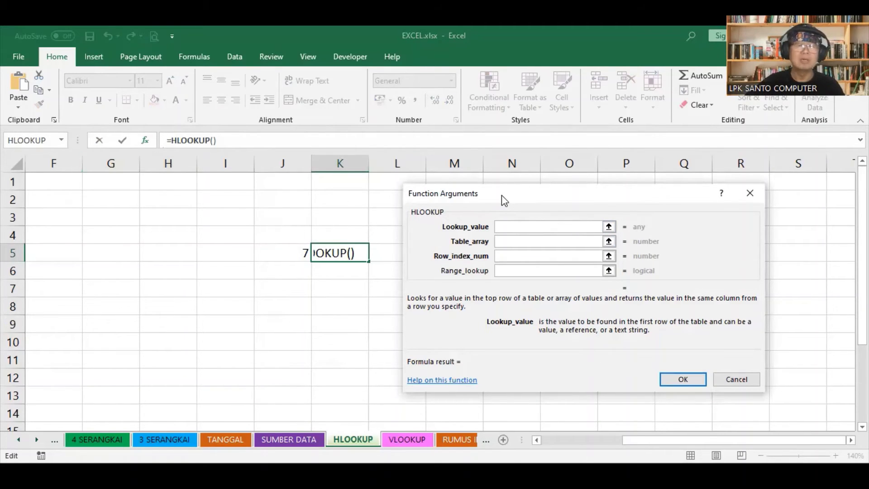
left_click_drag(502, 195, 503, 194)
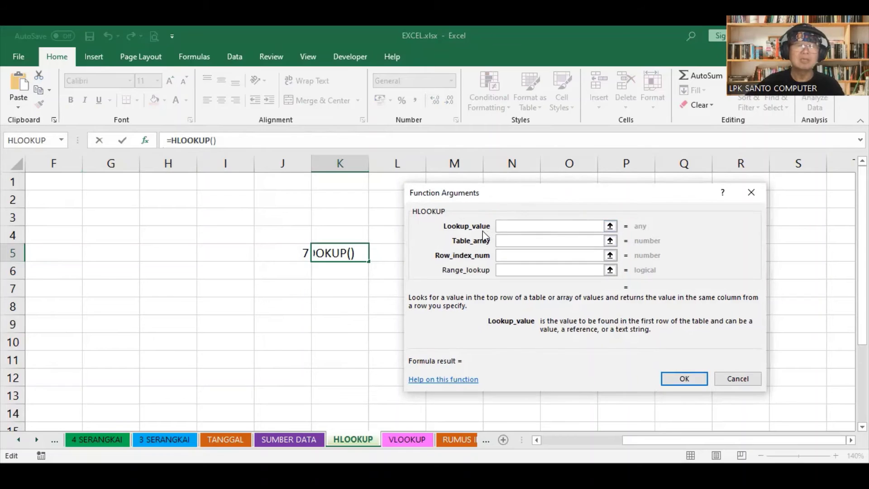
left_click(290, 256)
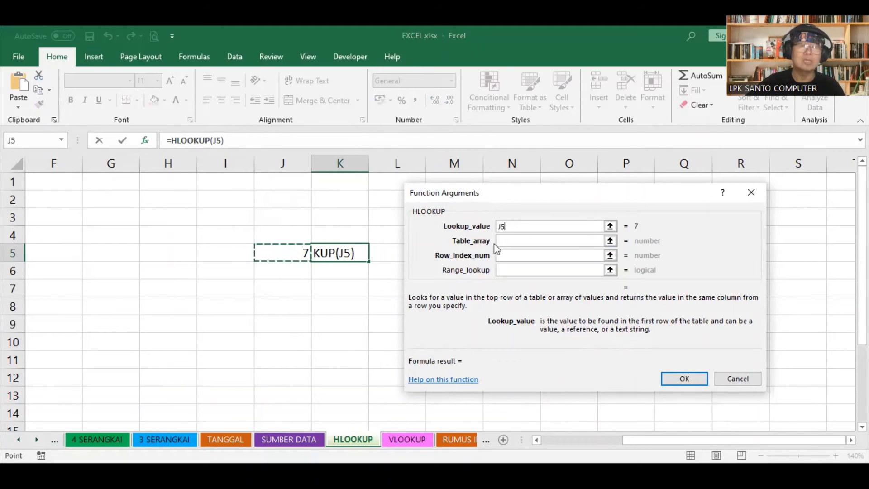
left_click(509, 242)
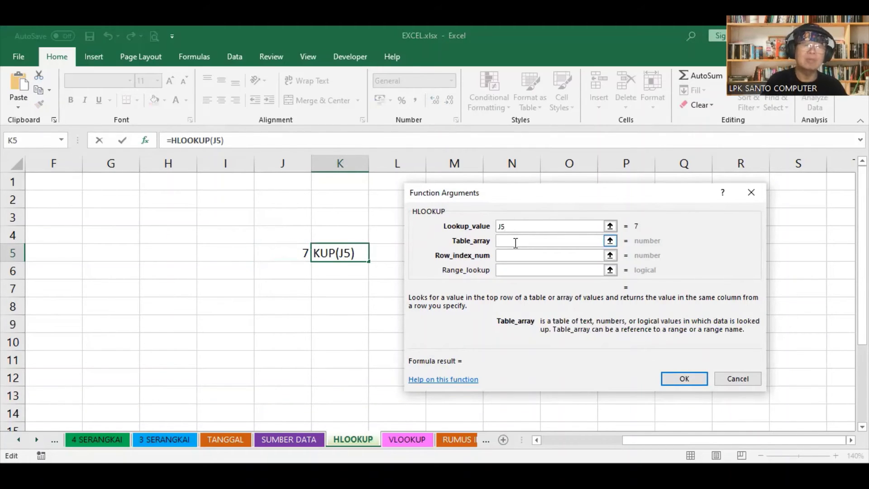
type("ANGKA")
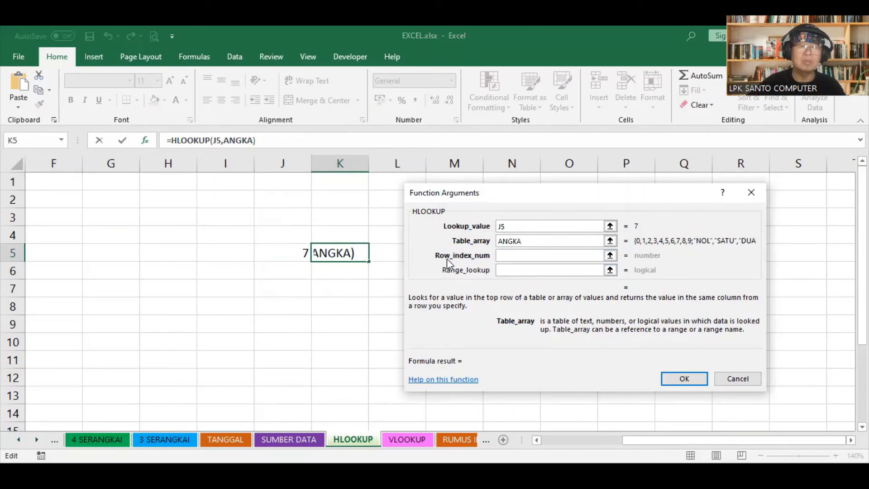
left_click(515, 253)
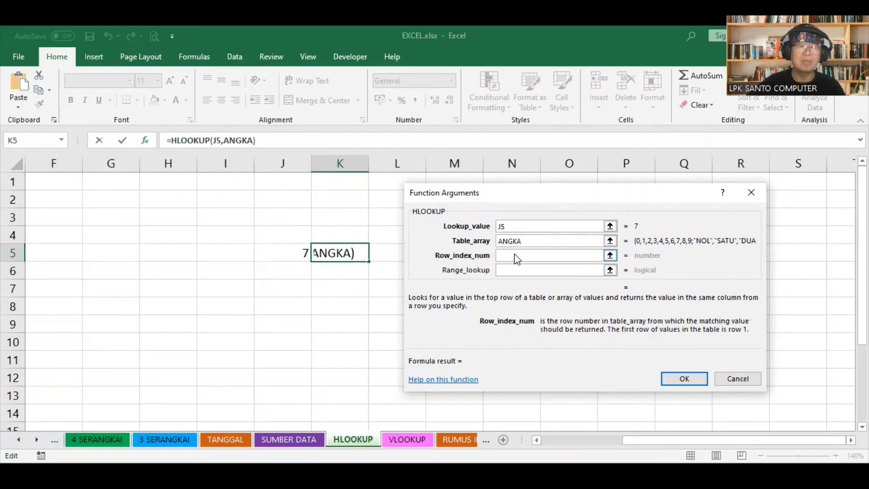
type("2")
key("Tab")
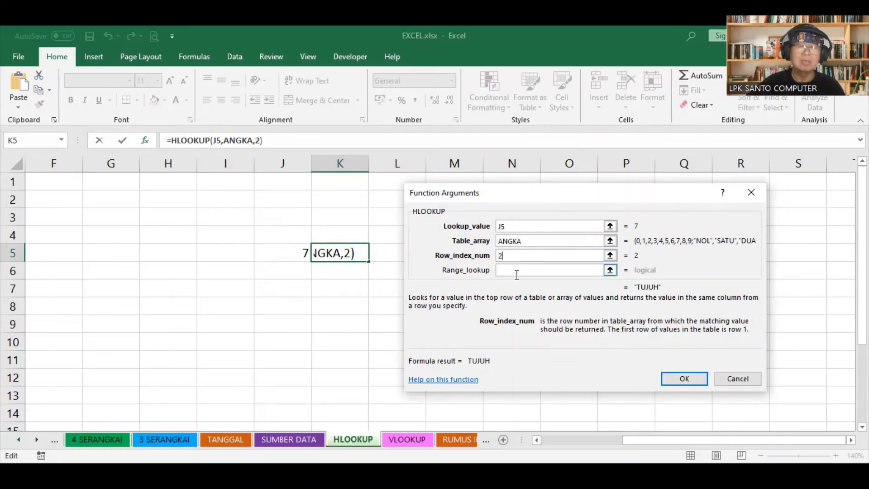
type("0")
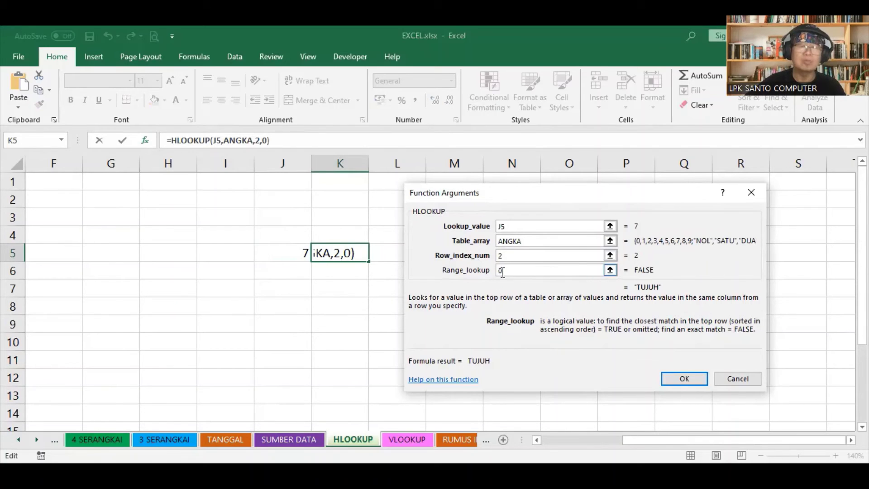
left_click(684, 378)
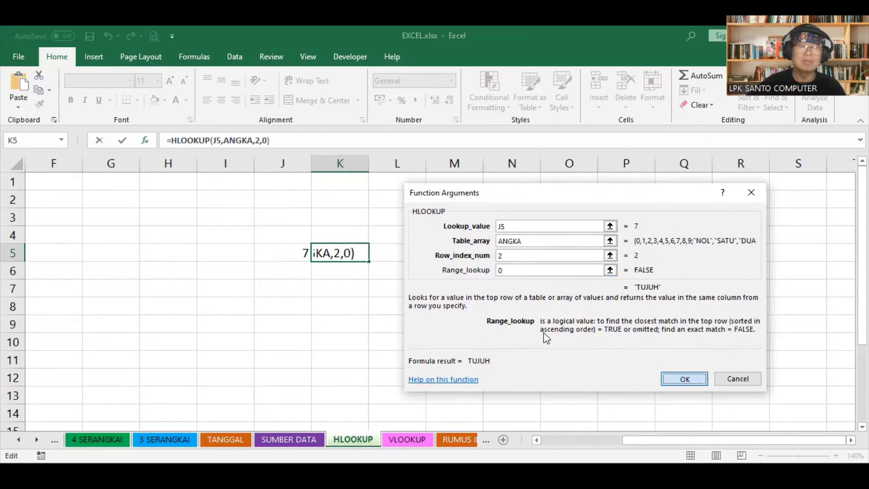
- Start a formula in cell L5 and insert the recently used HLOOKUP function
left_click(391, 249)
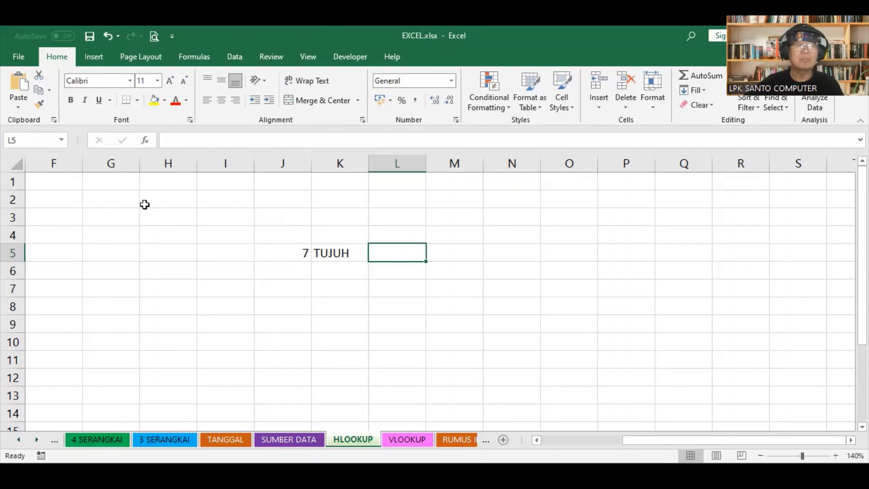
type("=")
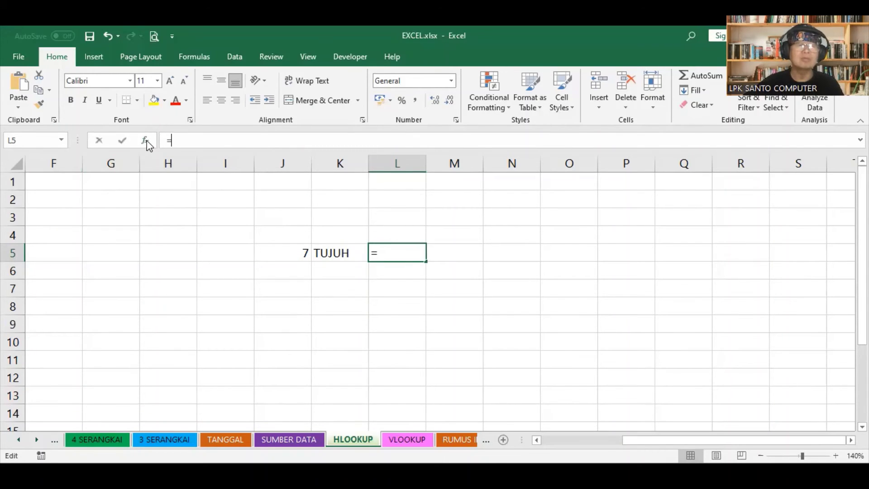
left_click(145, 141)
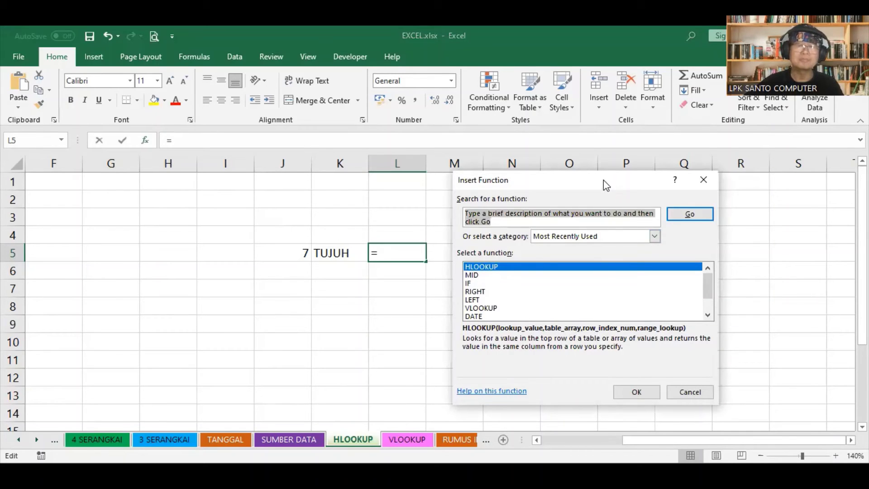
left_click_drag(603, 180, 562, 206)
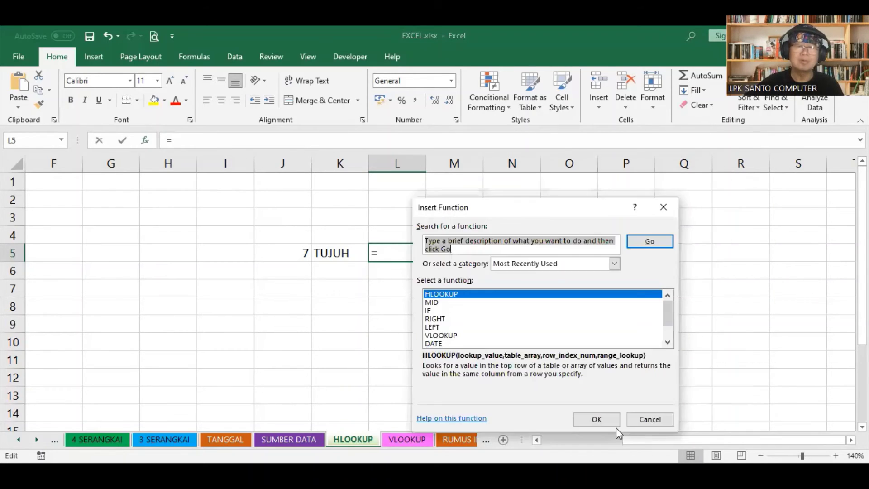
left_click(609, 419)
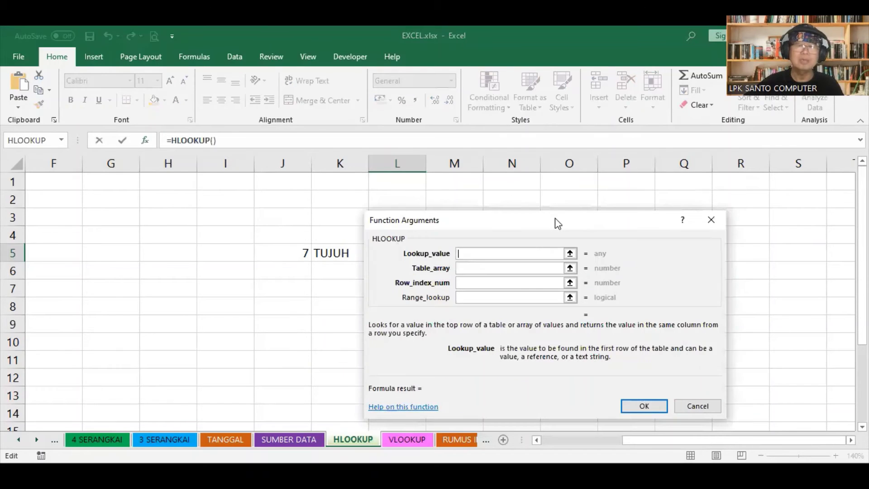
- Complete L5's HLOOKUP with lookup value J5, table array ANGKA, row index 3 and range lookup 0
left_click_drag(683, 209, 815, 197)
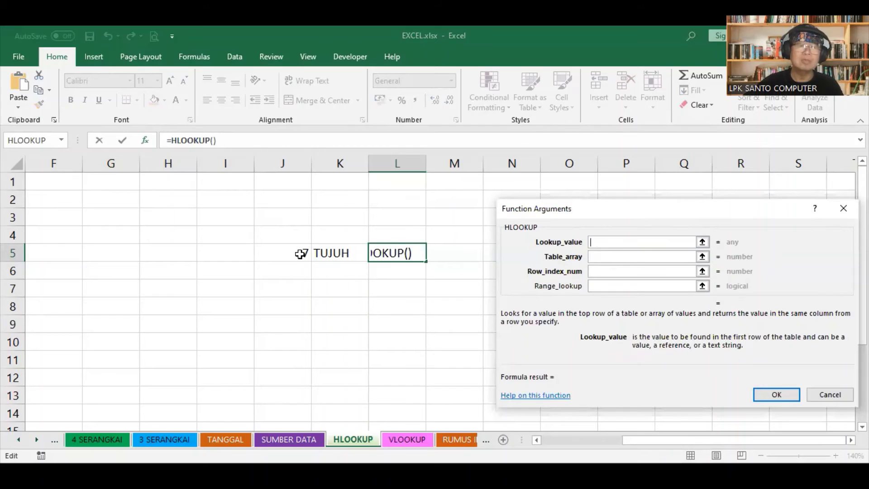
left_click(302, 252)
left_click(605, 256)
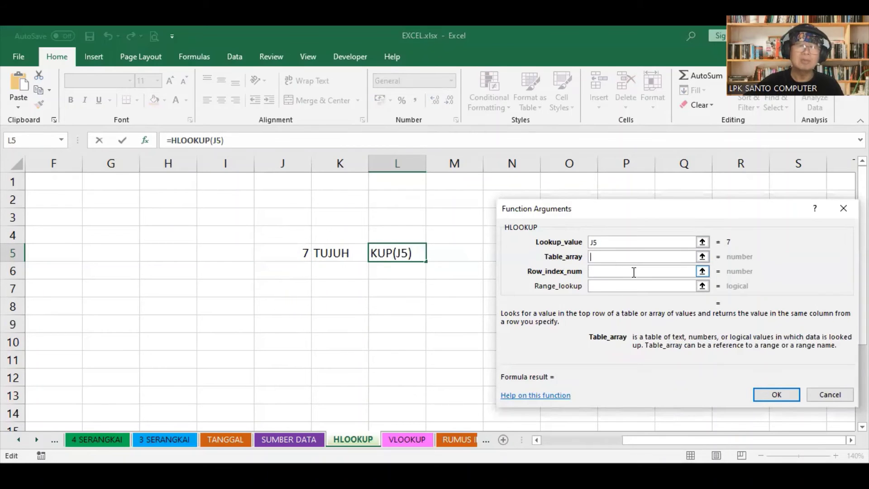
type("ANGKA")
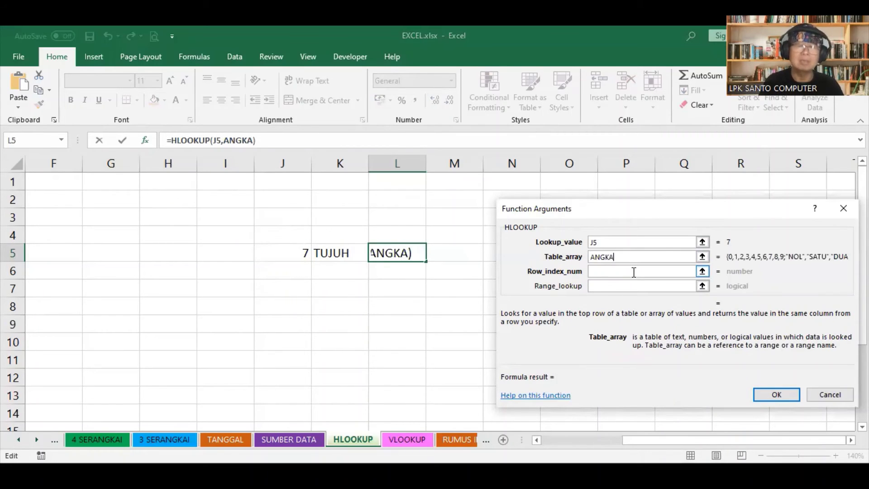
left_click(634, 272)
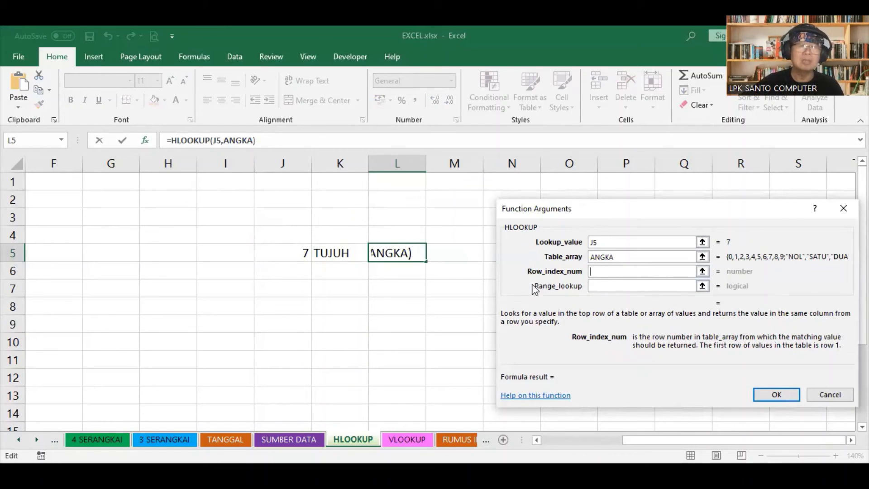
type("3")
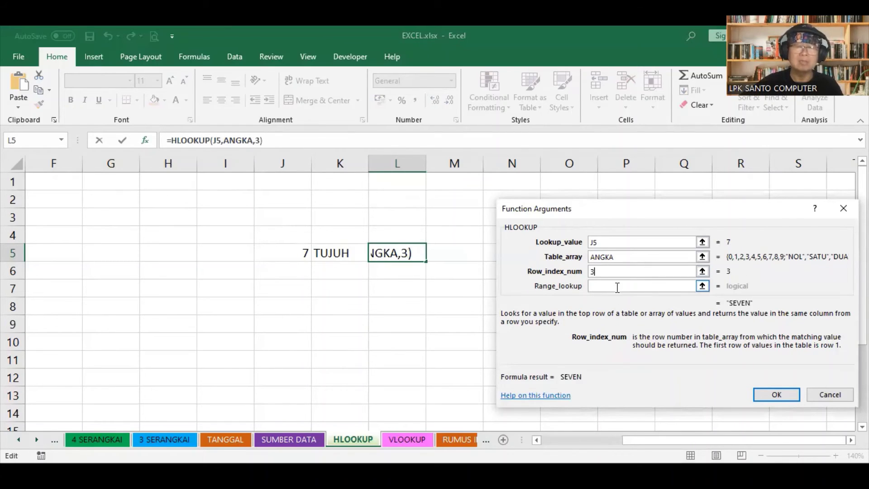
left_click(617, 286)
type("0")
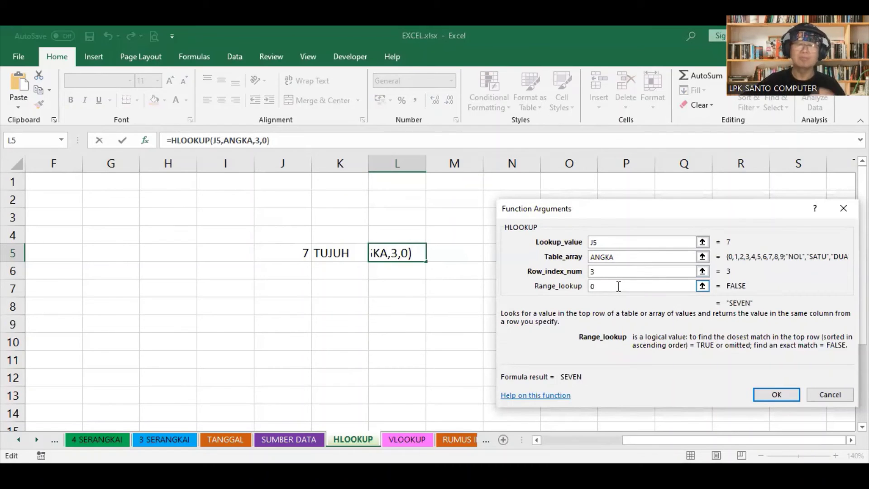
key("Tab")
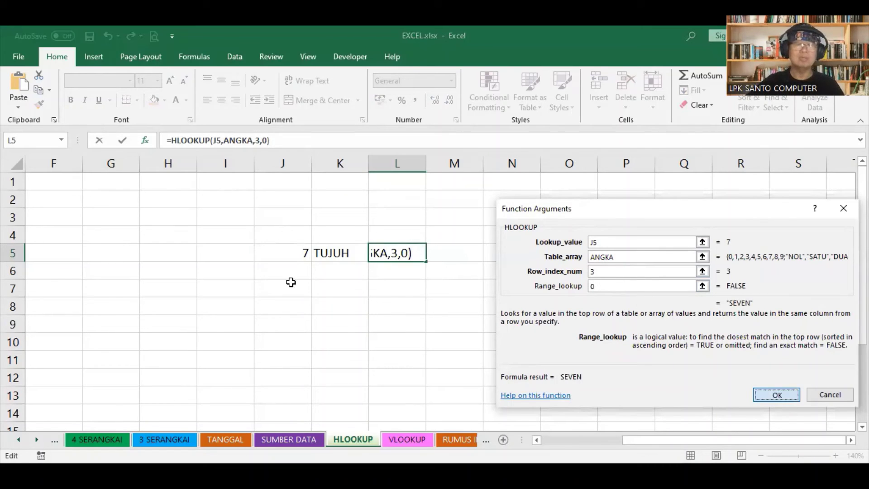
key("Return")
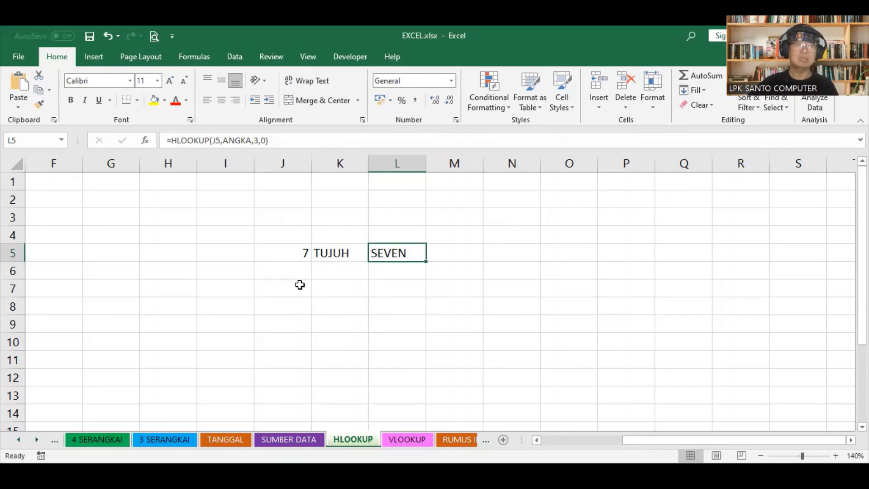
- Change the lookup digit in J5 to 3 to test both HLOOKUP formulas
left_click(290, 254)
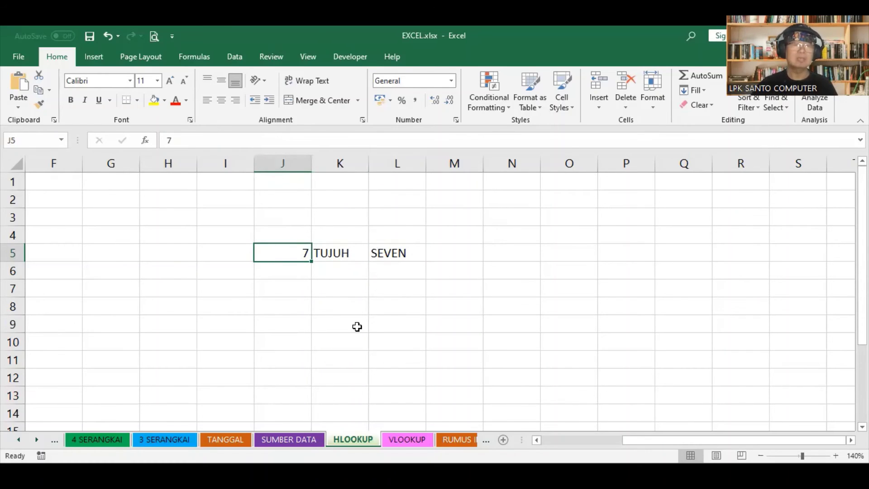
type("3")
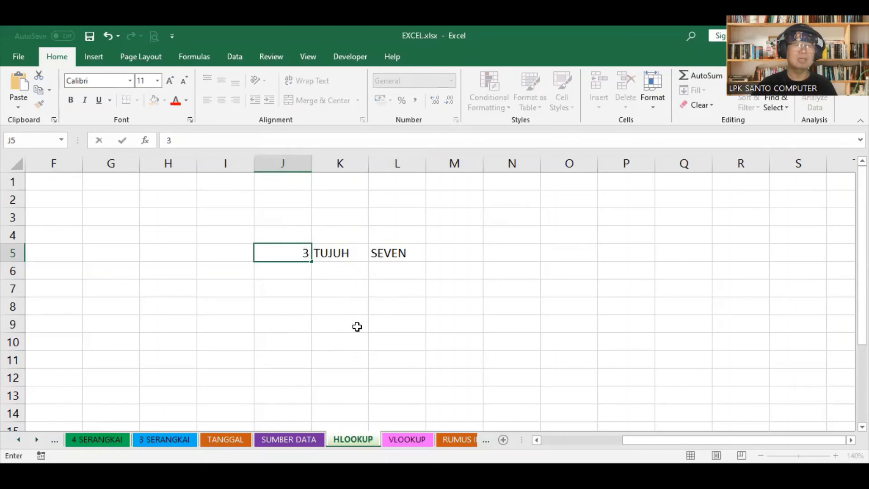
key("Return")
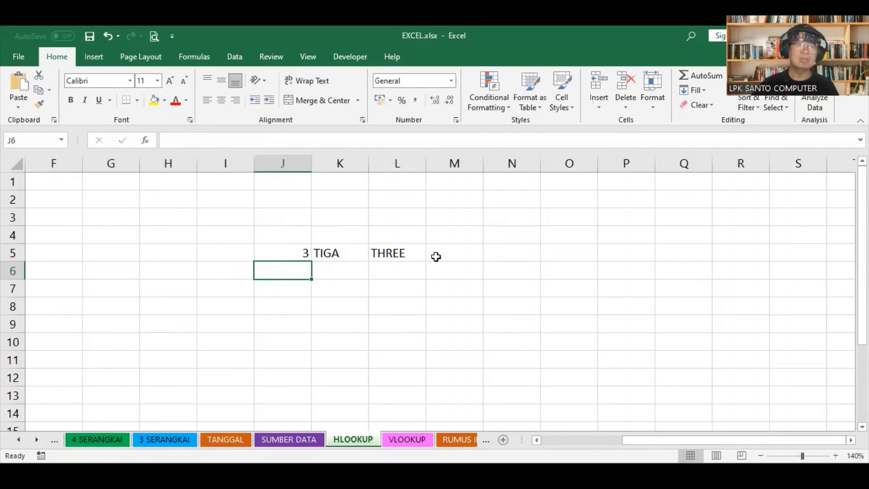
- Replace the lookup digit in J5 with 9 and AutoFit column K to its Indonesian number word
left_click(281, 254)
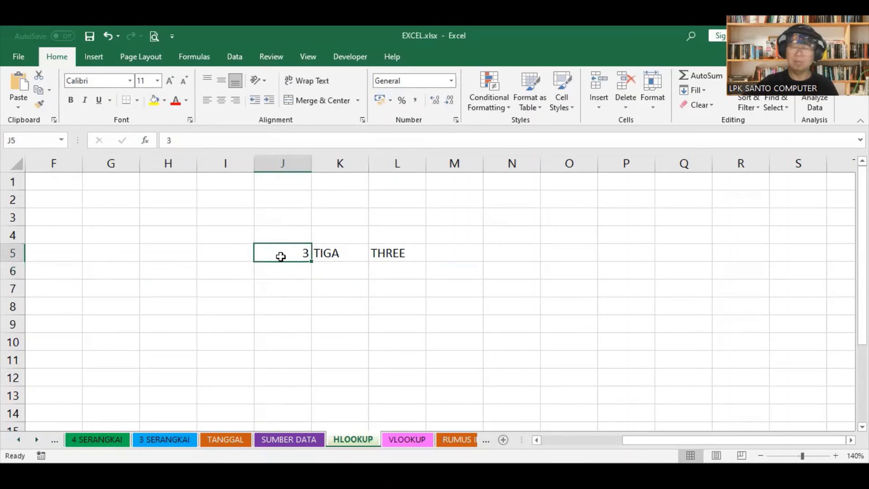
double_click(282, 257)
key("Delete")
type("9")
key("Return")
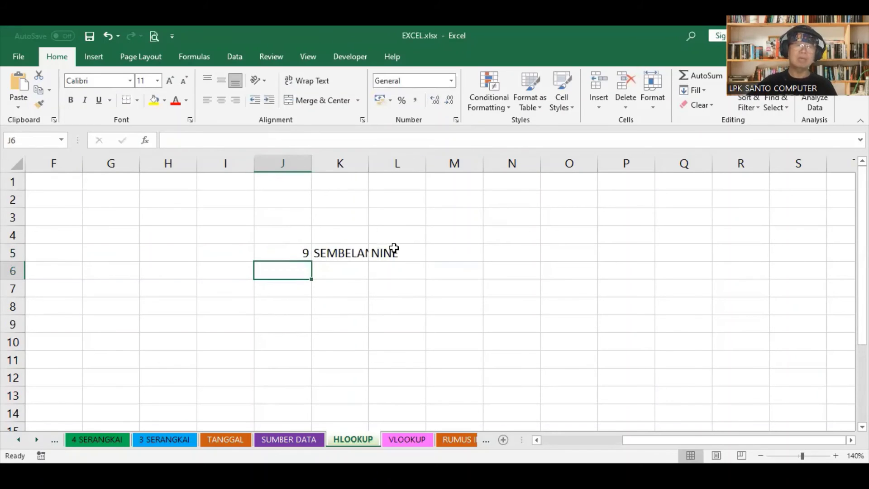
double_click(368, 163)
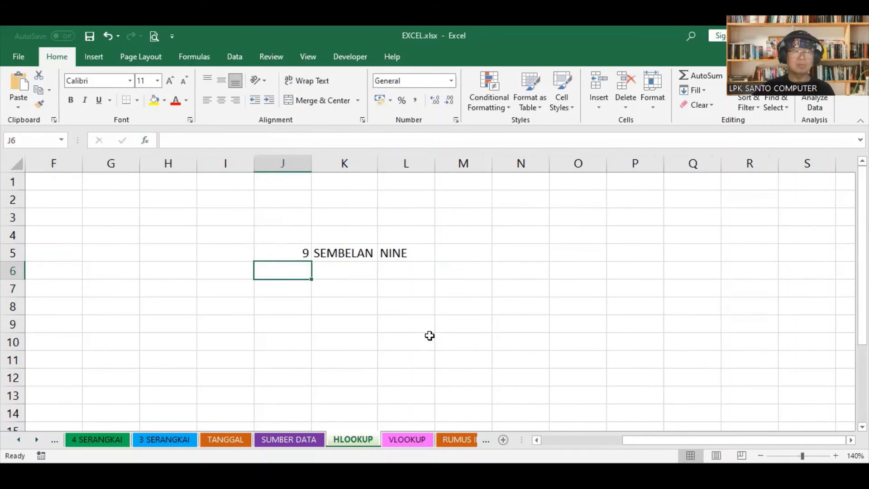
- Return to the ANGKA table on the SUMBER DATA sheet and save the workbook
left_click(311, 443)
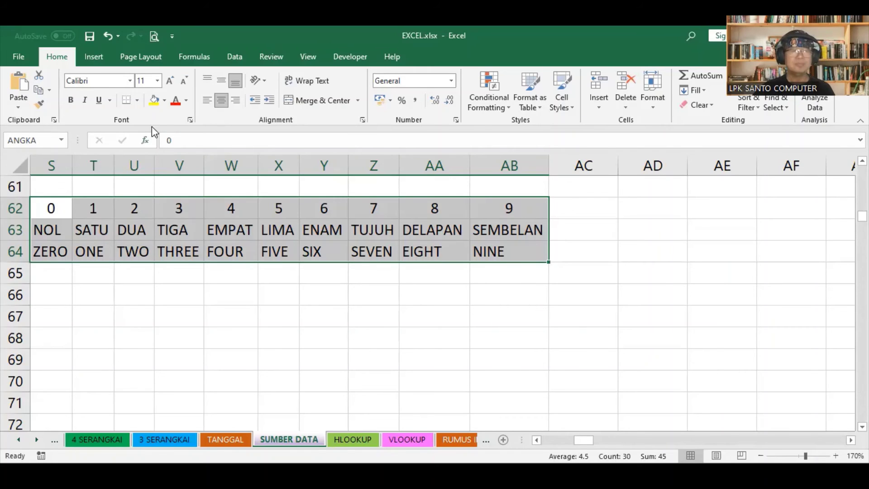
left_click(90, 36)
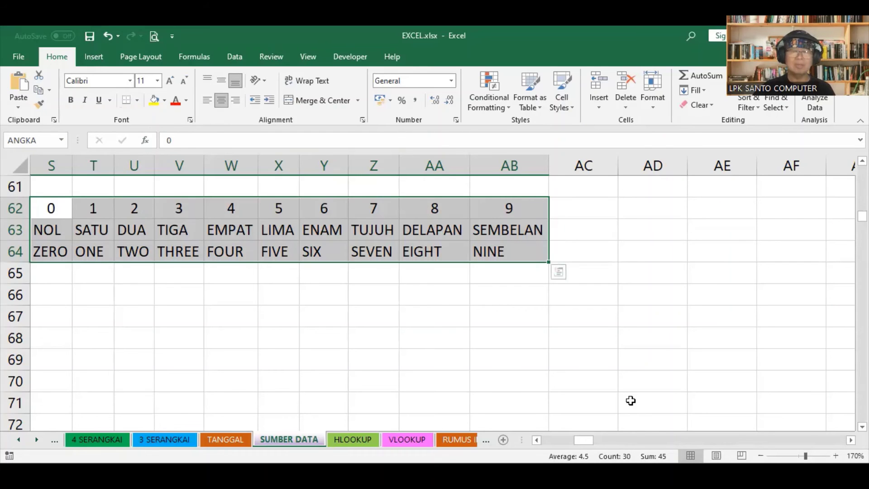